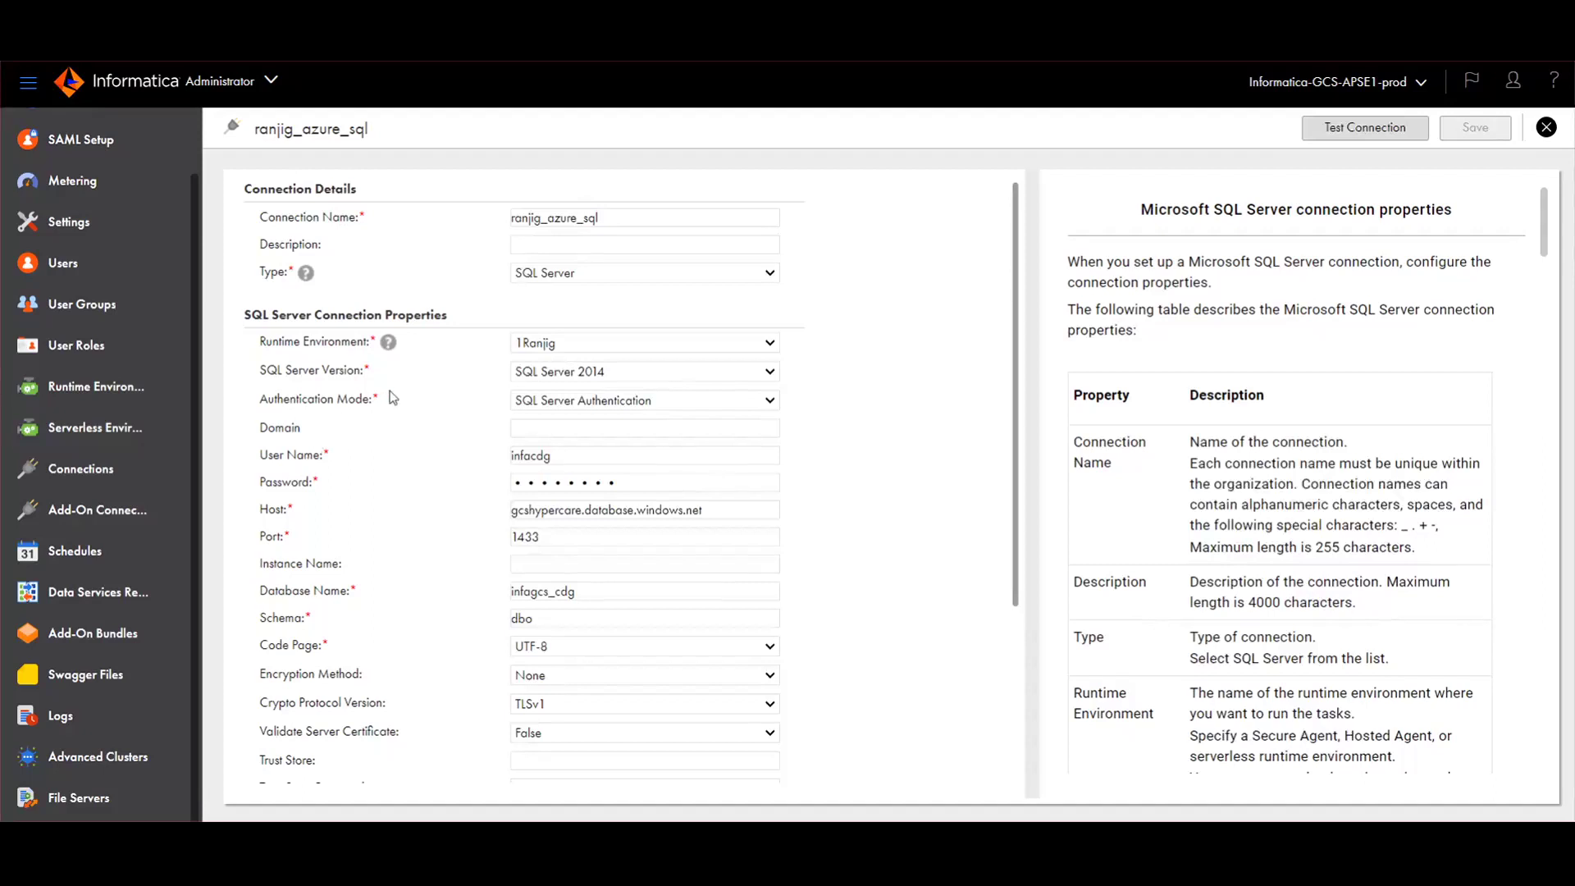
# Confirm the Azure SQL Server connection to infagcs_cdg tests successfully, then move to Metadata Command Center.
pyautogui.click(1357, 123)
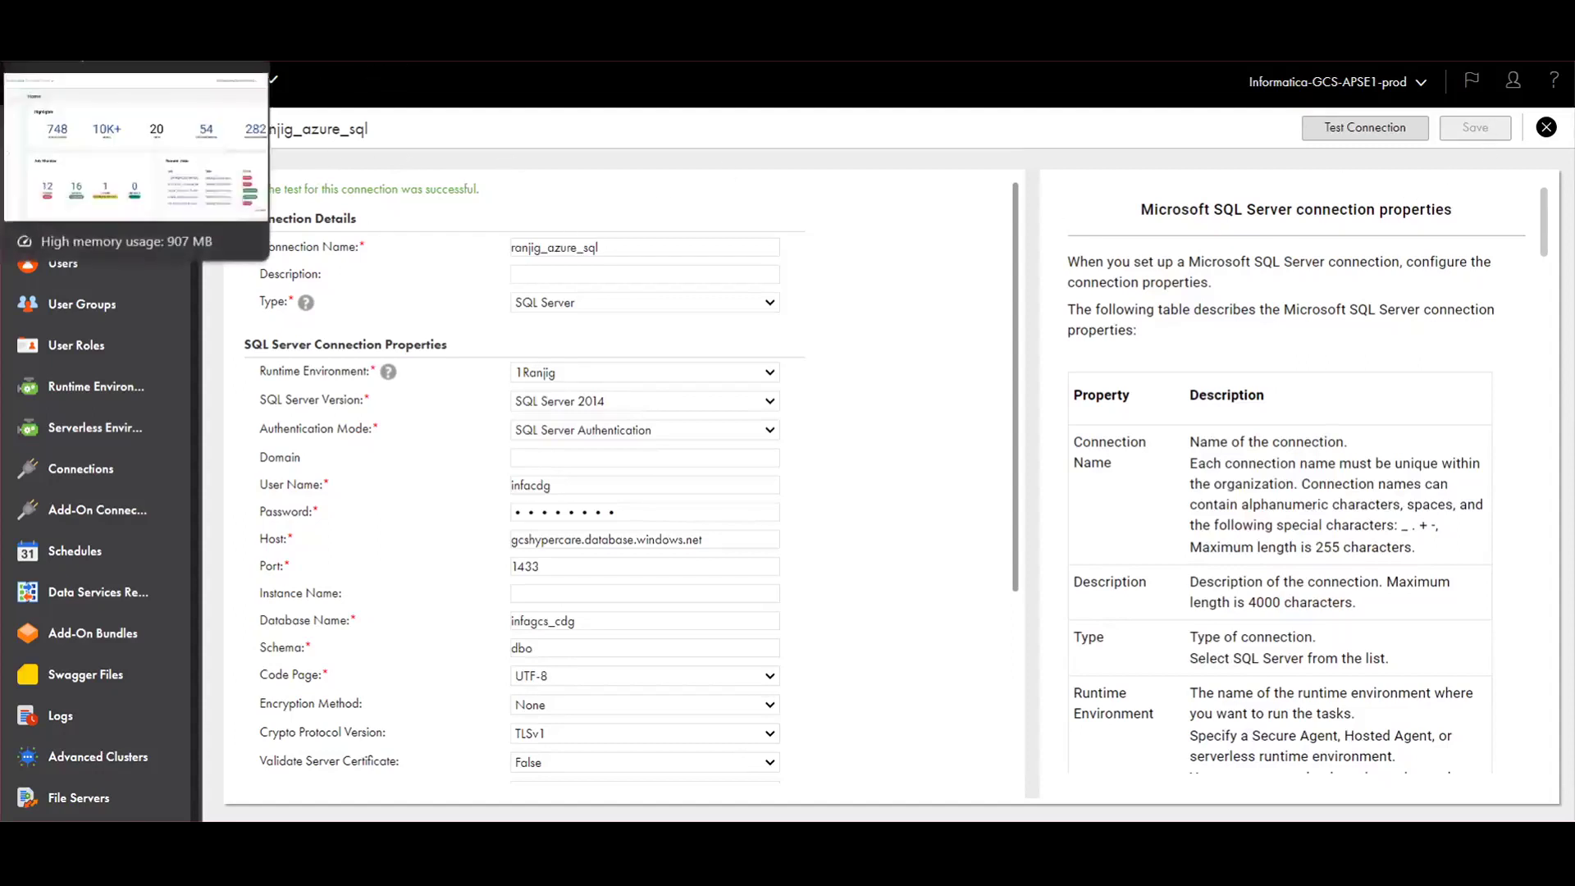
pyautogui.click(147, 64)
# Start a new catalog source, filter types by 'azure sq' and pick Microsoft Azure SQL Server Script.
pyautogui.click(90, 152)
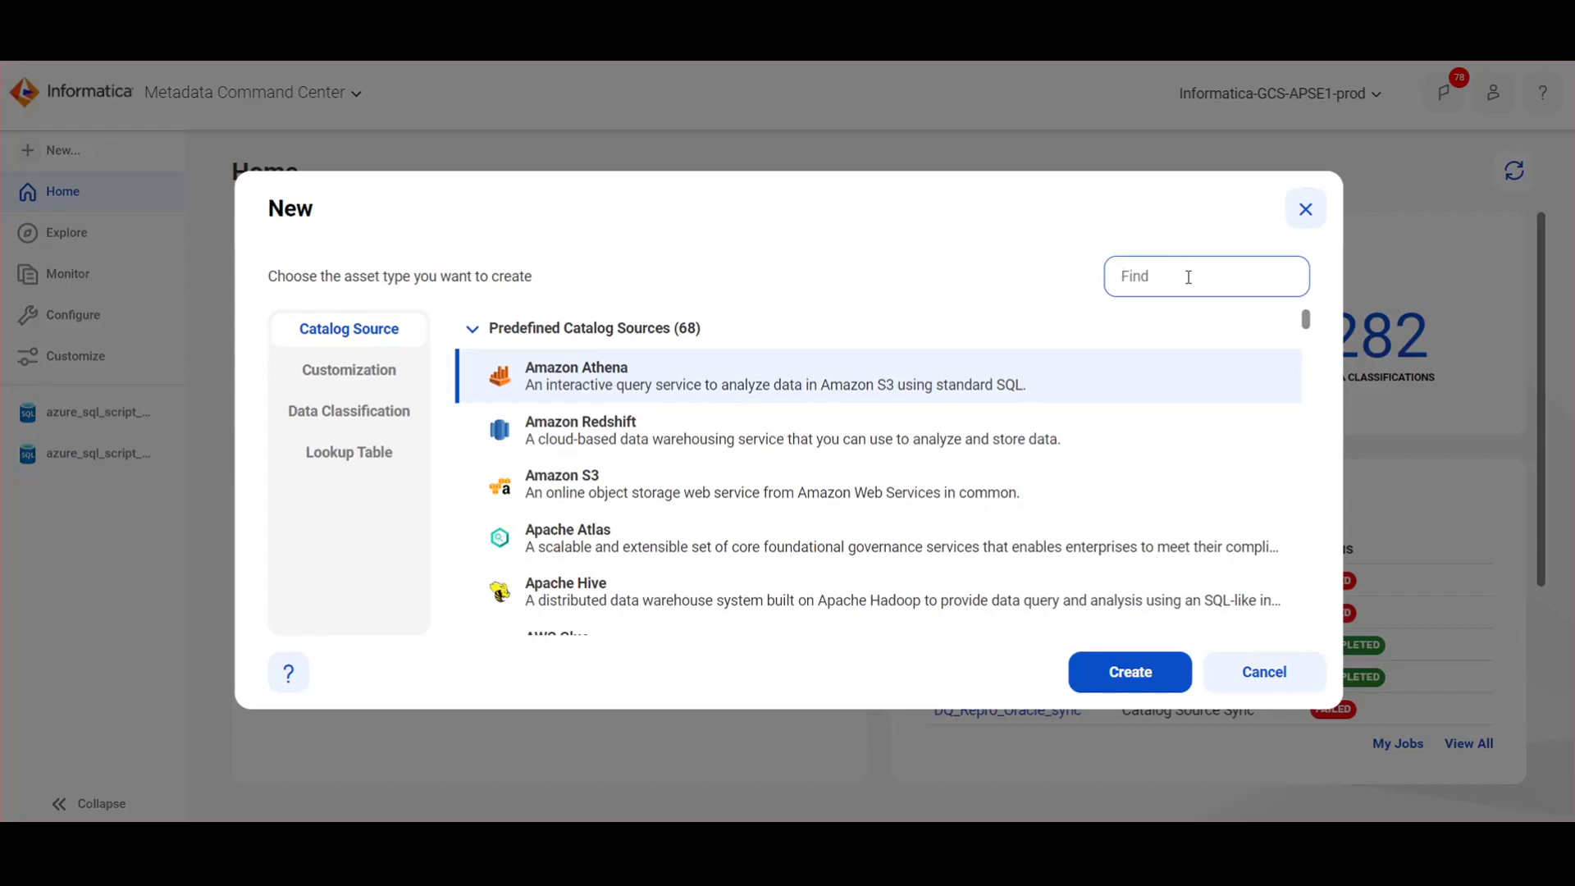
pyautogui.write('azue')
pyautogui.press('BackSpace')
pyautogui.write('re sql')
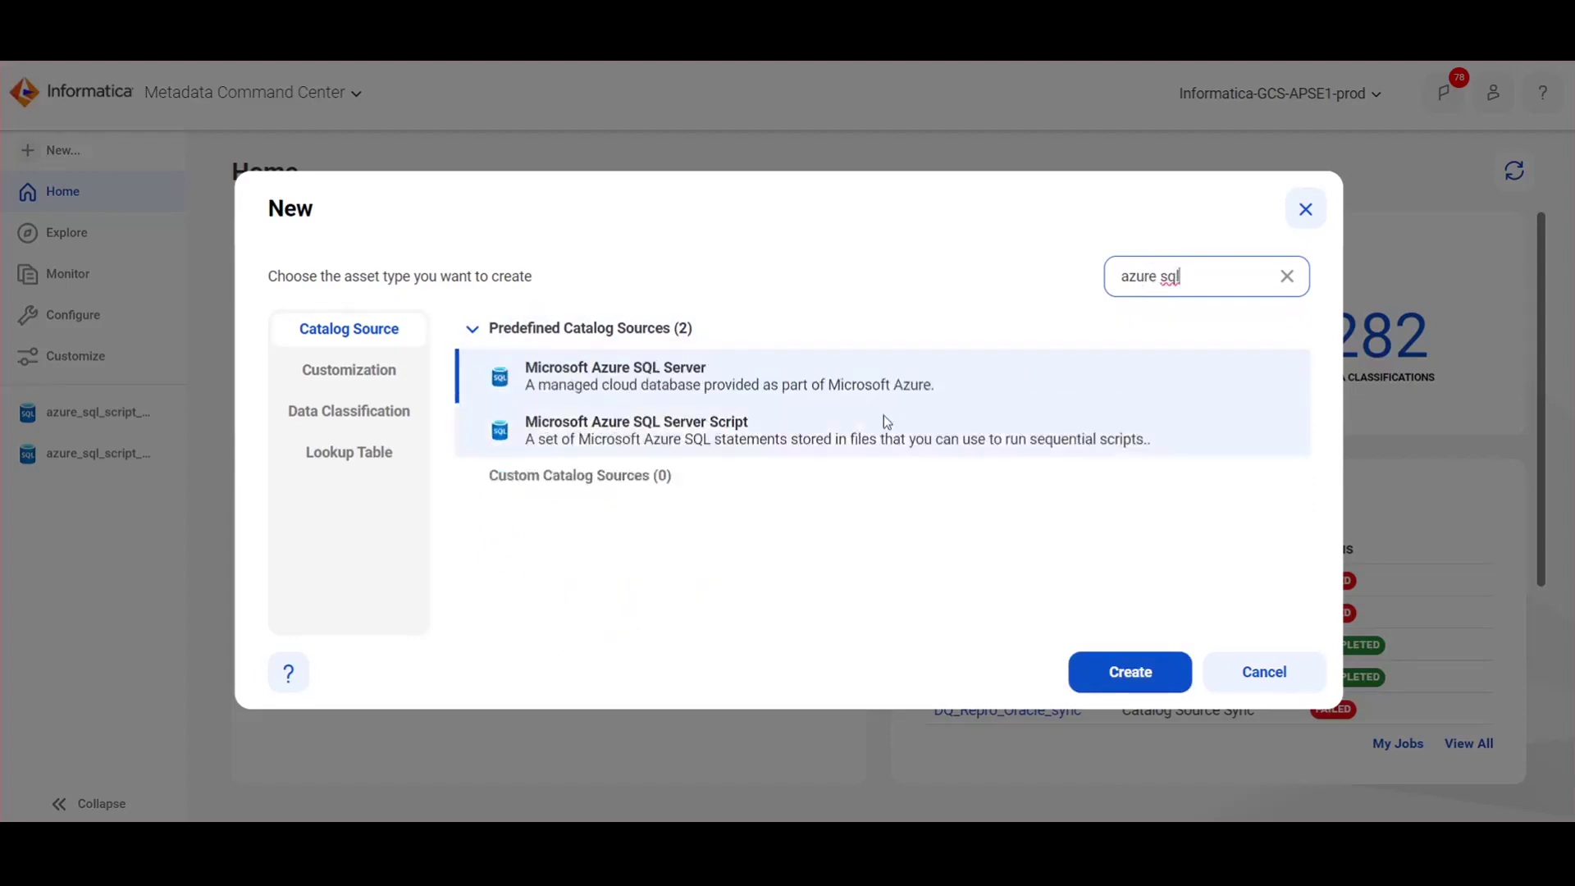
pyautogui.click(788, 443)
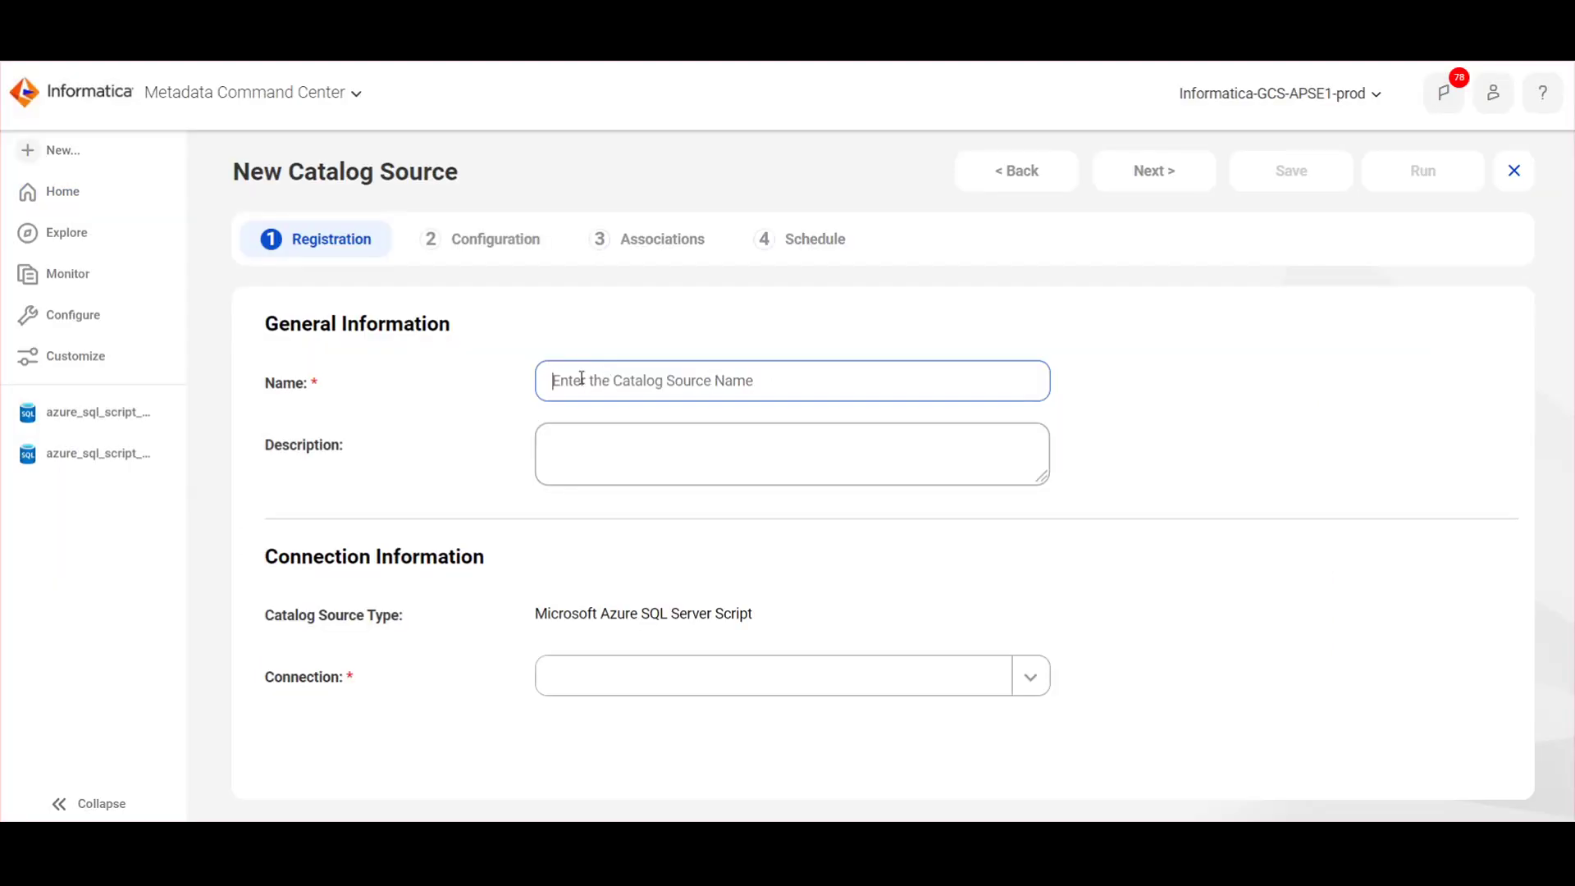
# Name the catalog source 'azure sql script videoKB'.
pyautogui.click(582, 378)
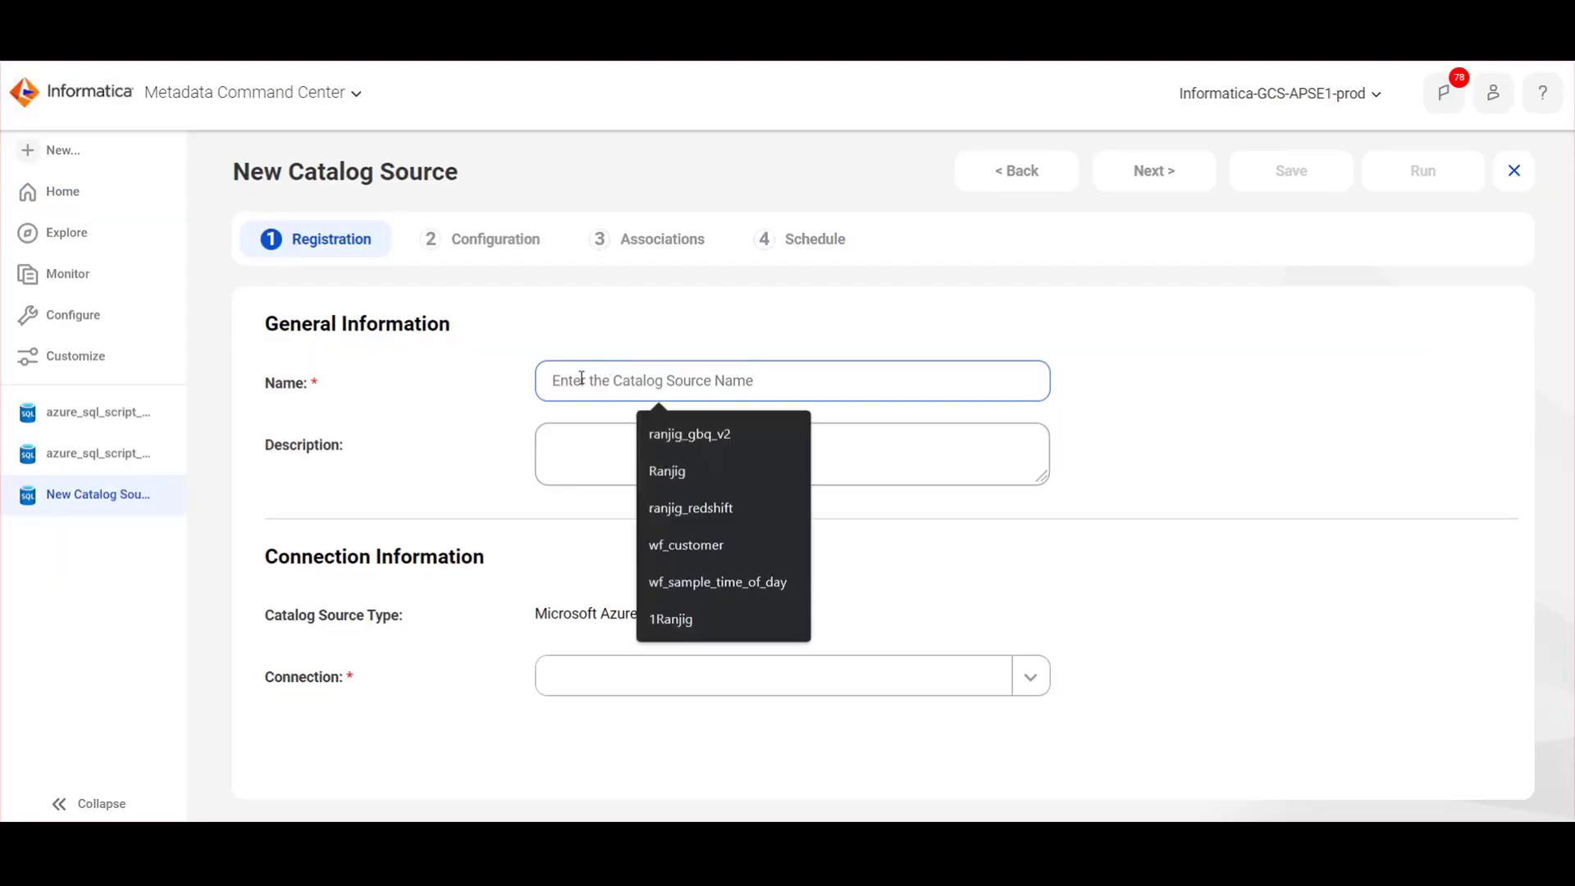
pyautogui.write('azure')
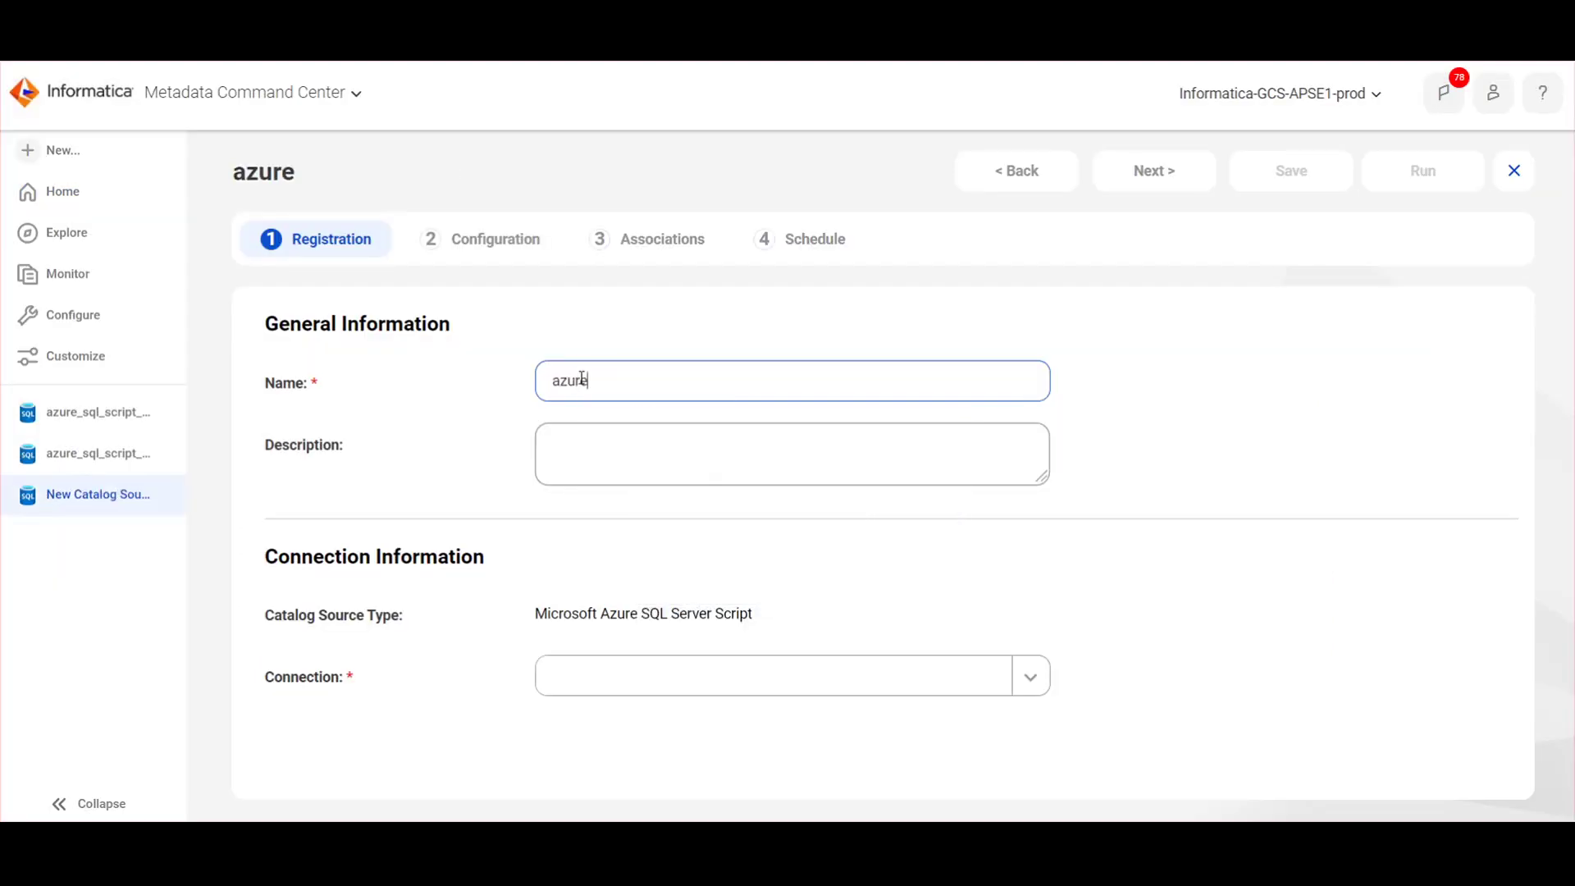
pyautogui.write(' sql script')
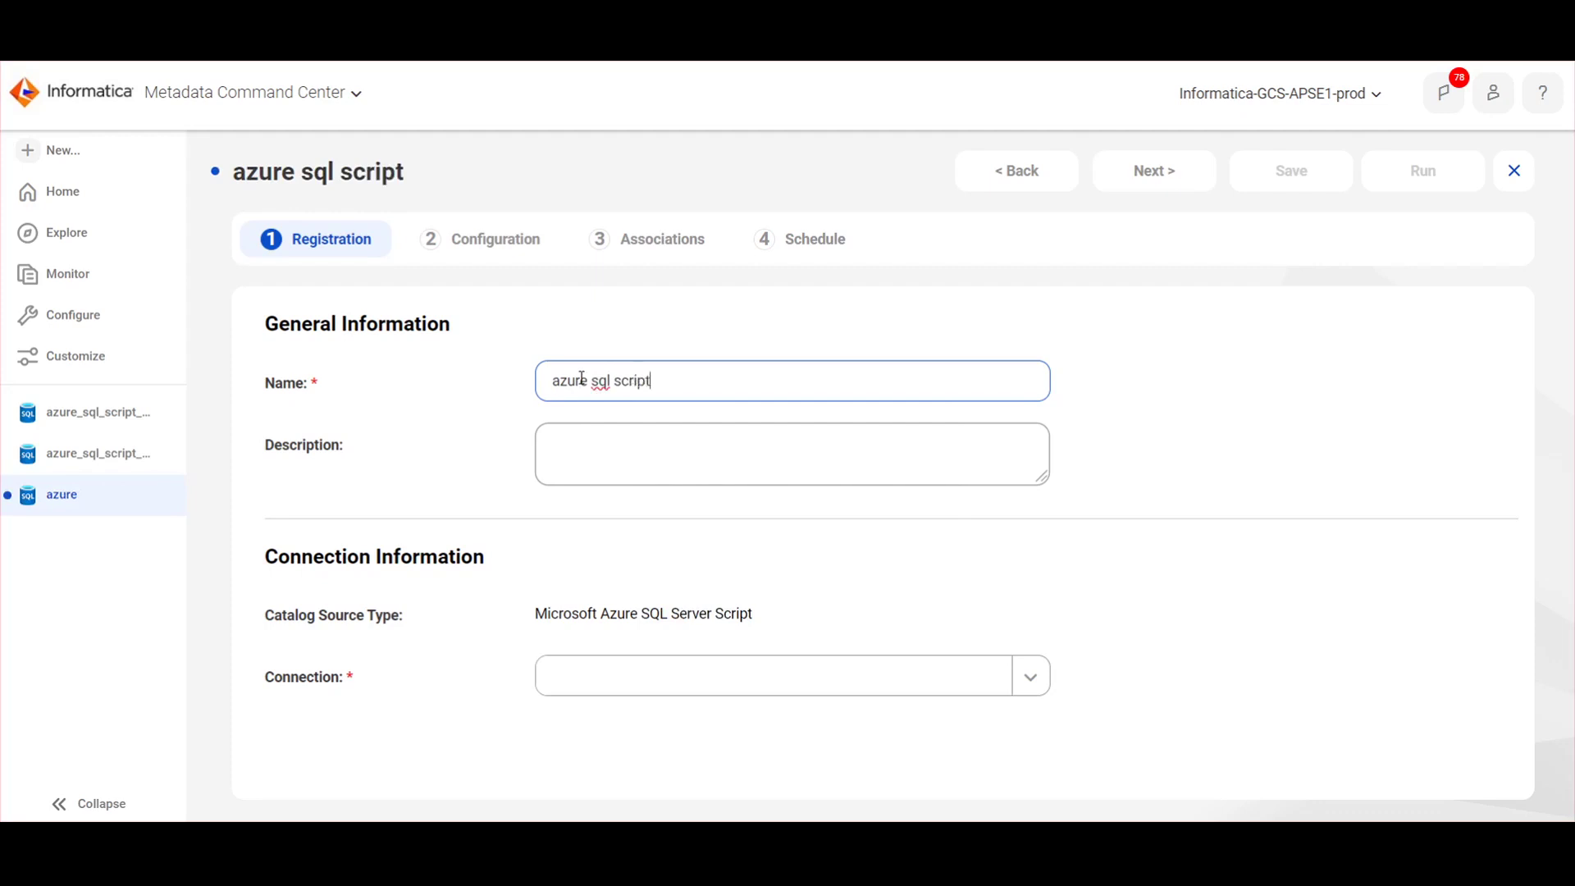
pyautogui.write(' videKN')
pyautogui.press('BackSpace')
pyautogui.write('B')
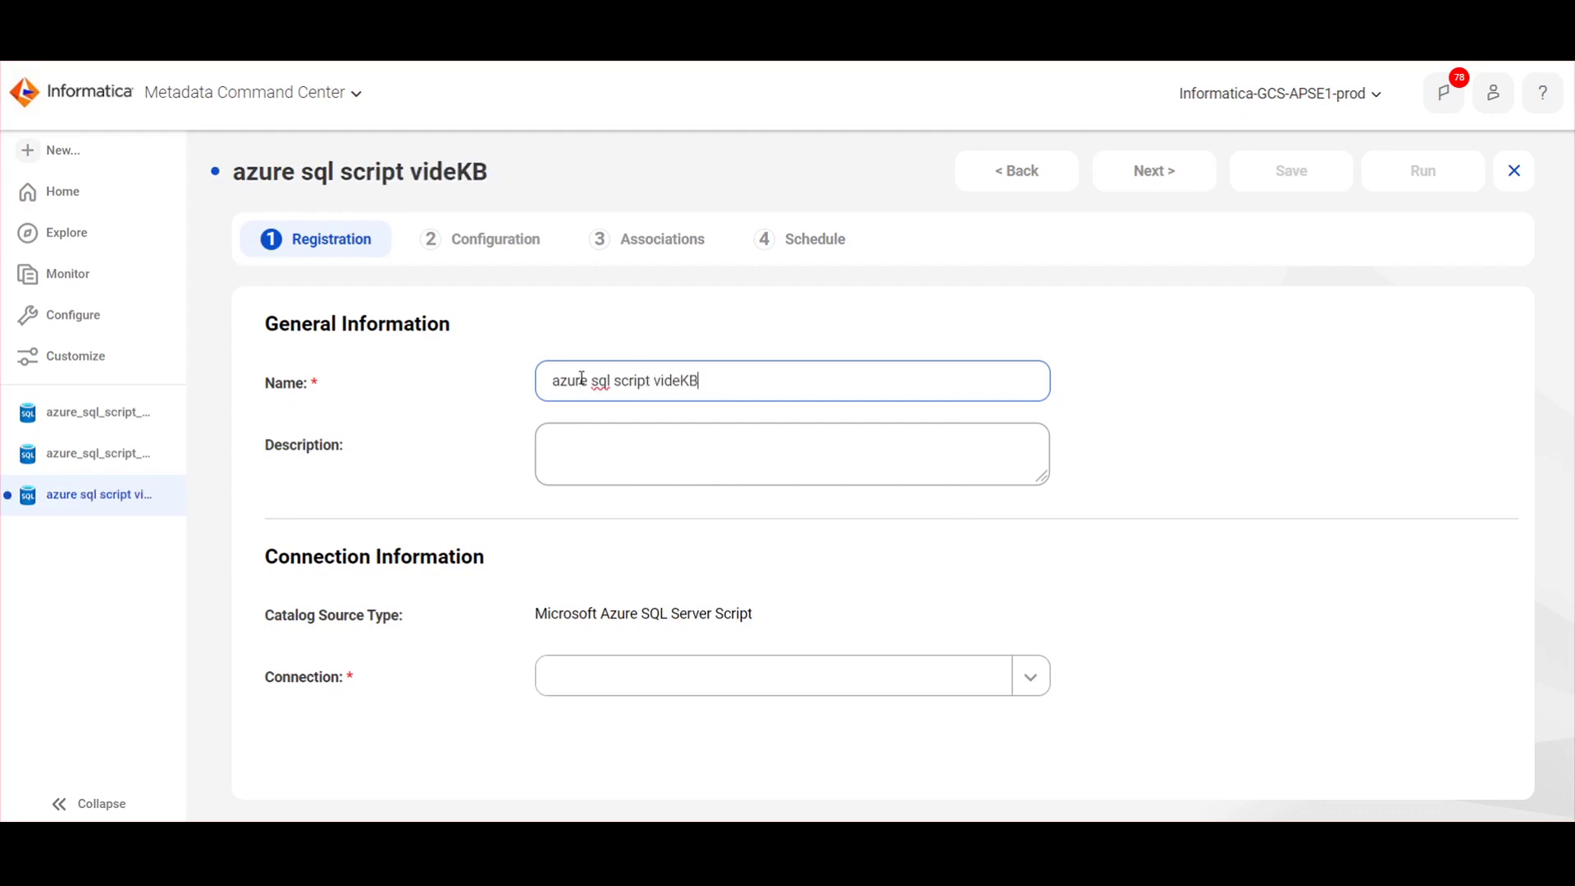
pyautogui.write('o')
# Link the source to the Azure SQL connection and advance to the Configuration step.
pyautogui.click(609, 661)
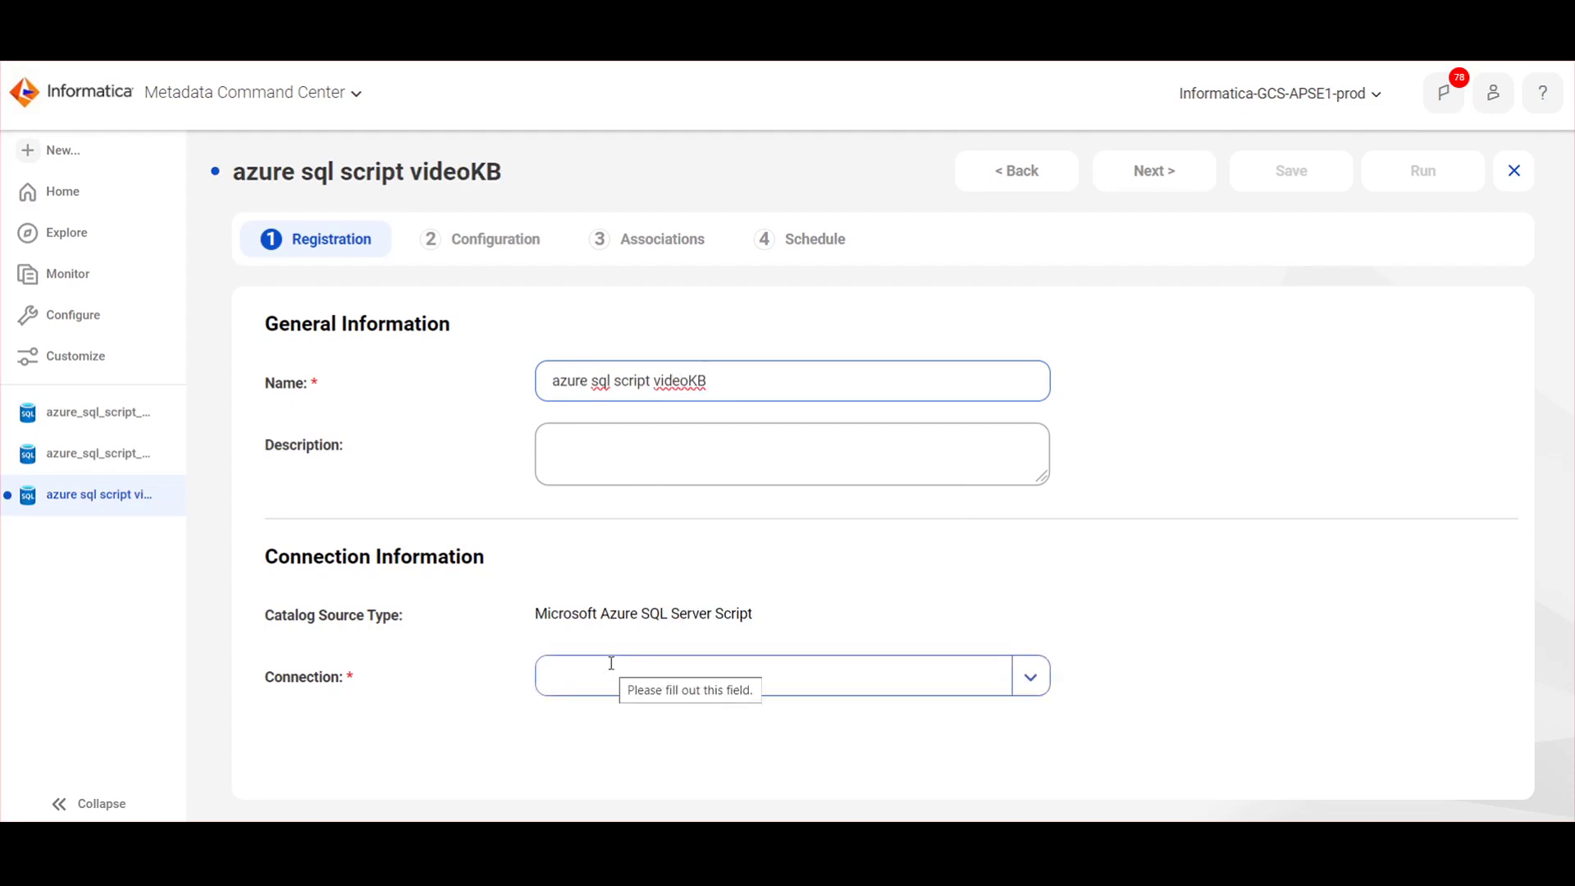
pyautogui.click(612, 663)
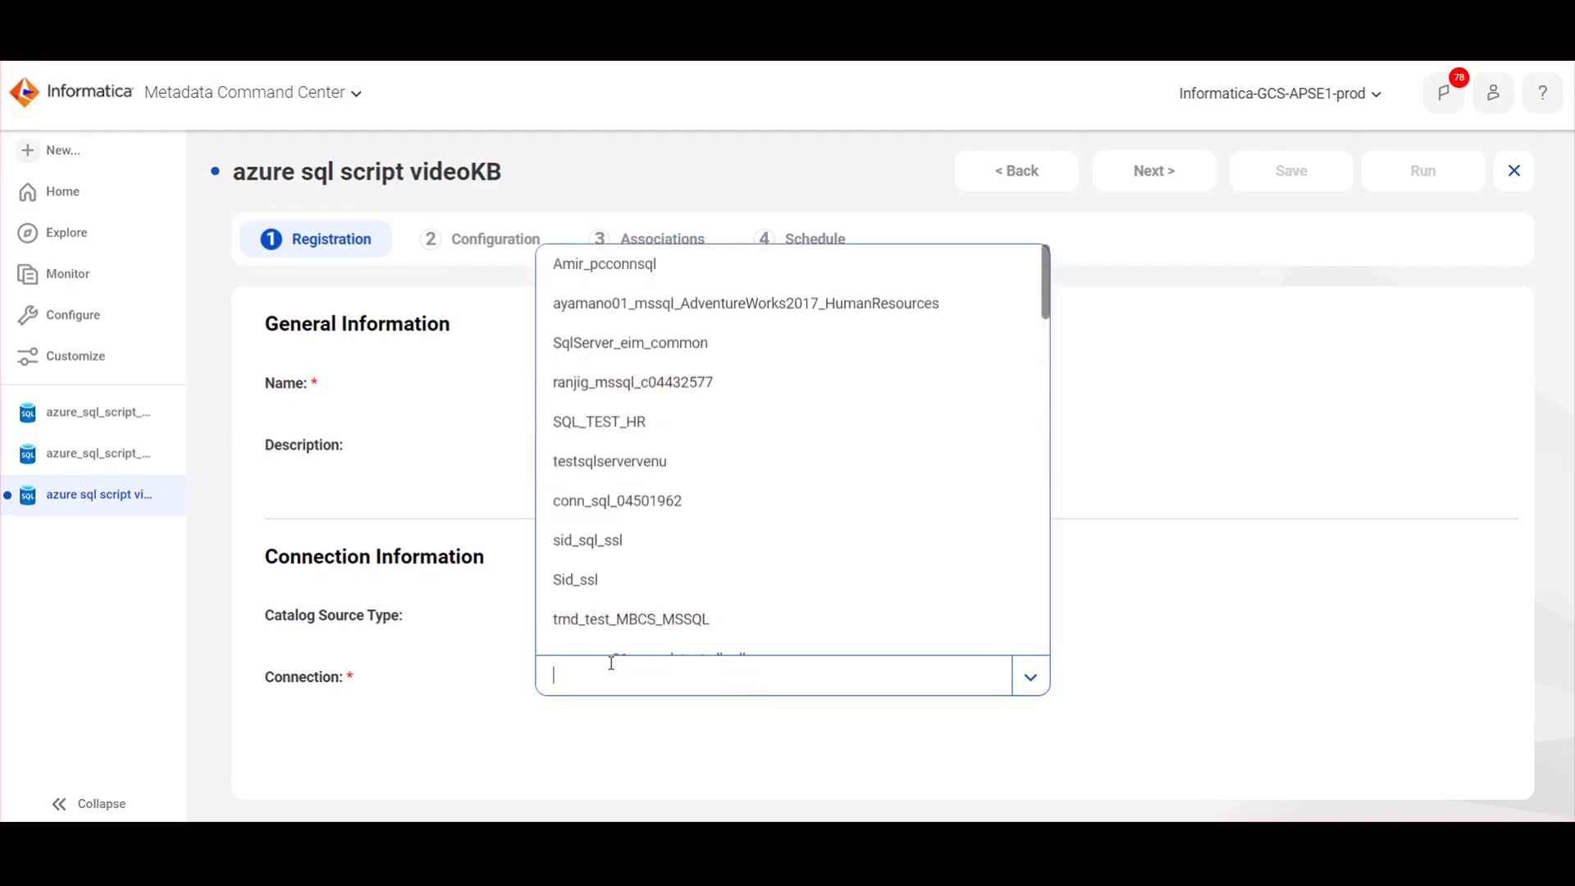
pyautogui.write('ranji')
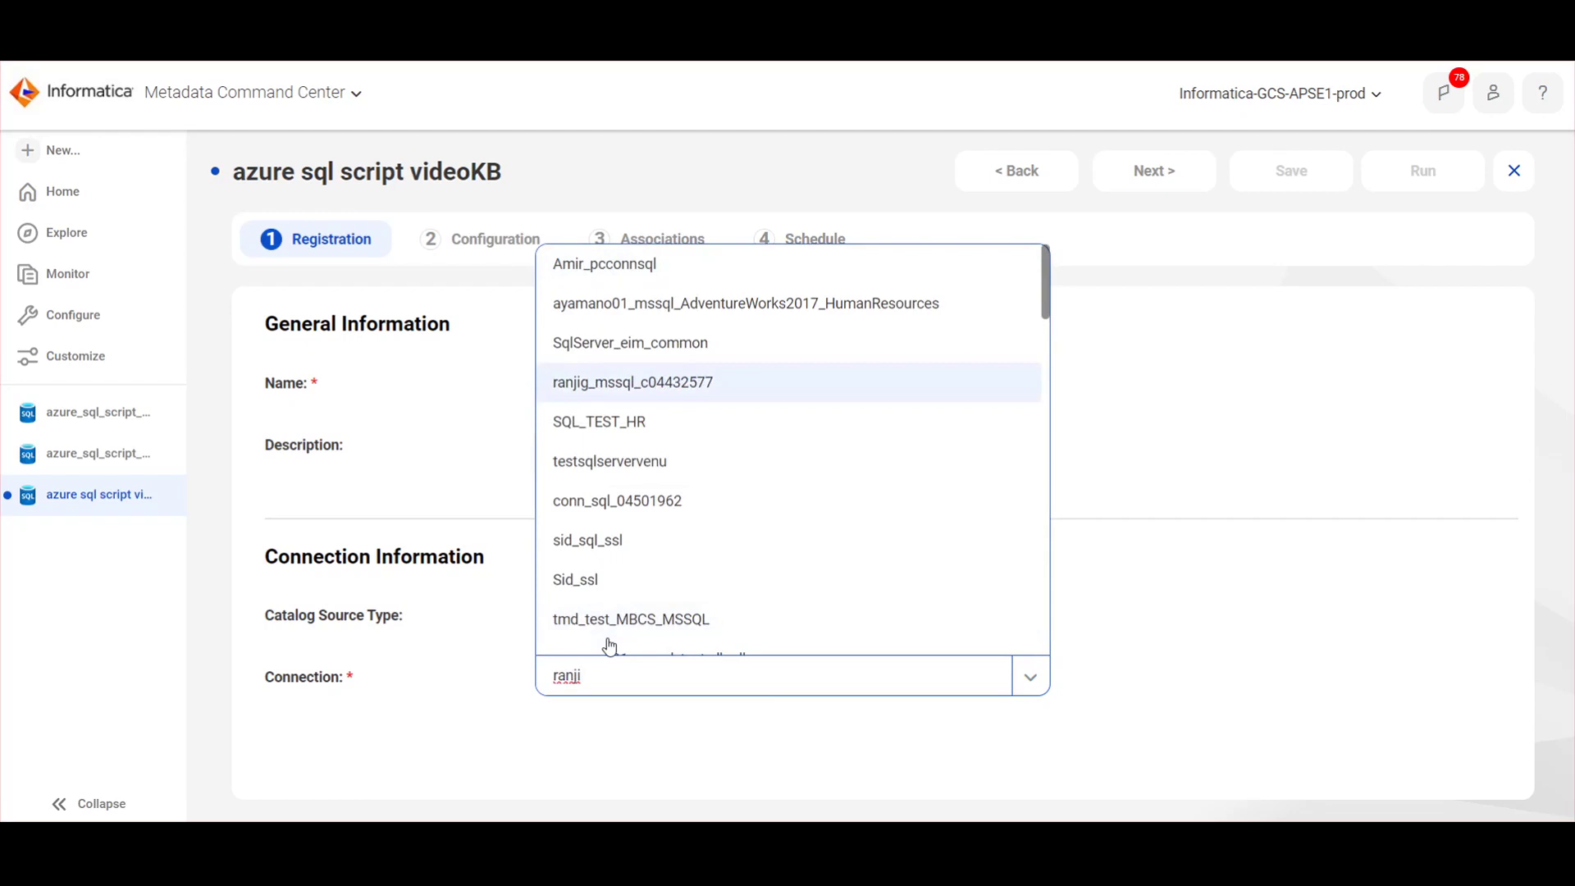
pyautogui.write('g_')
pyautogui.scroll(-6, 609, 647)
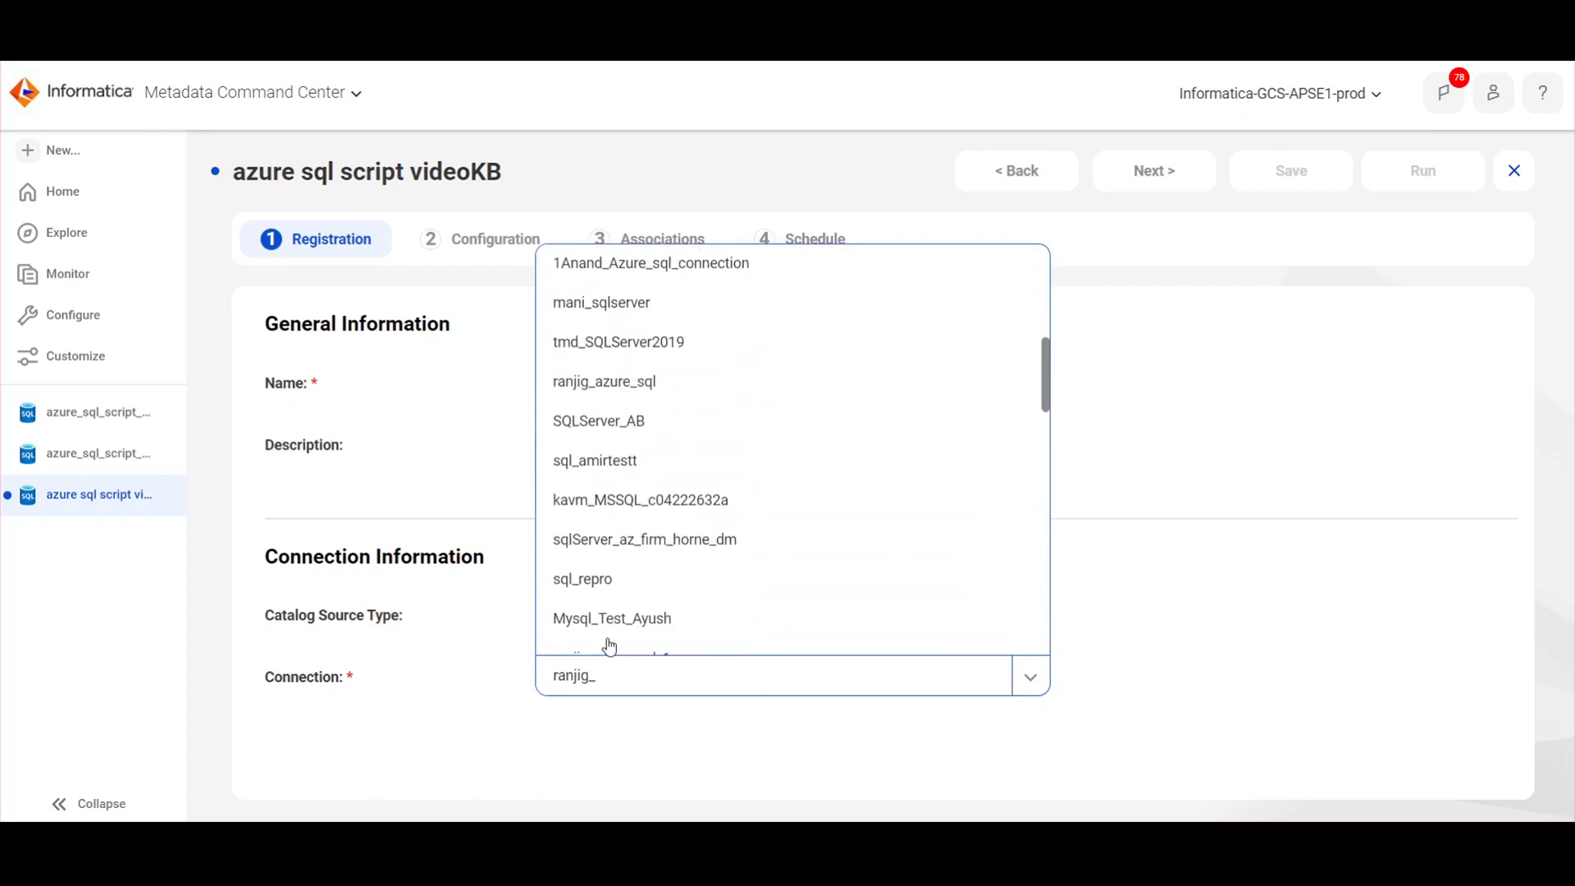
pyautogui.click(626, 379)
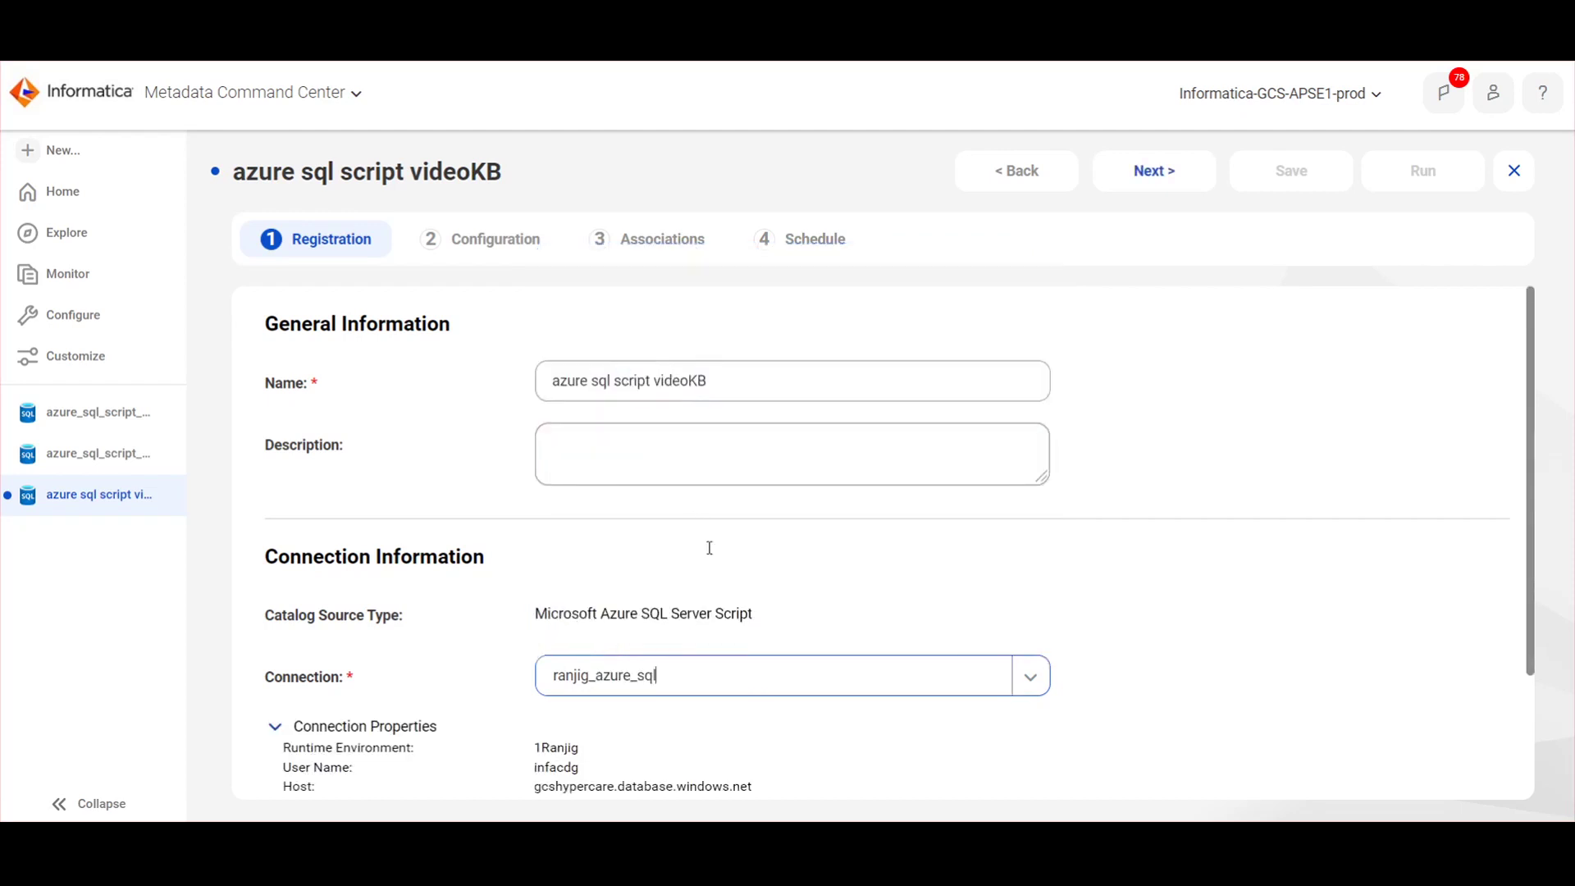
pyautogui.scroll(-2, 726, 568)
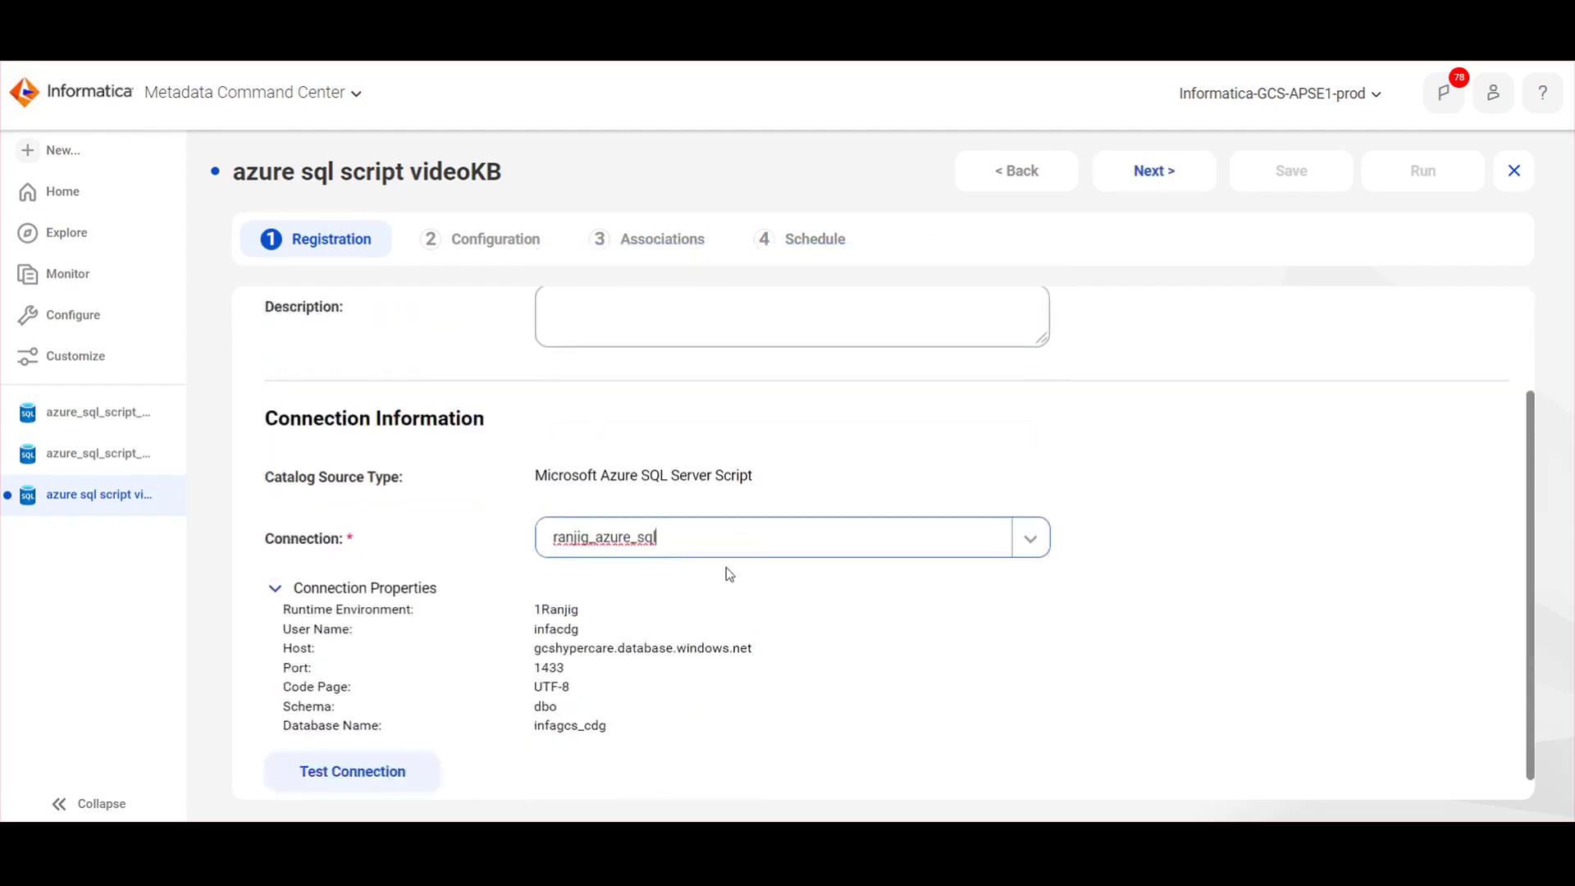
pyautogui.click(1159, 182)
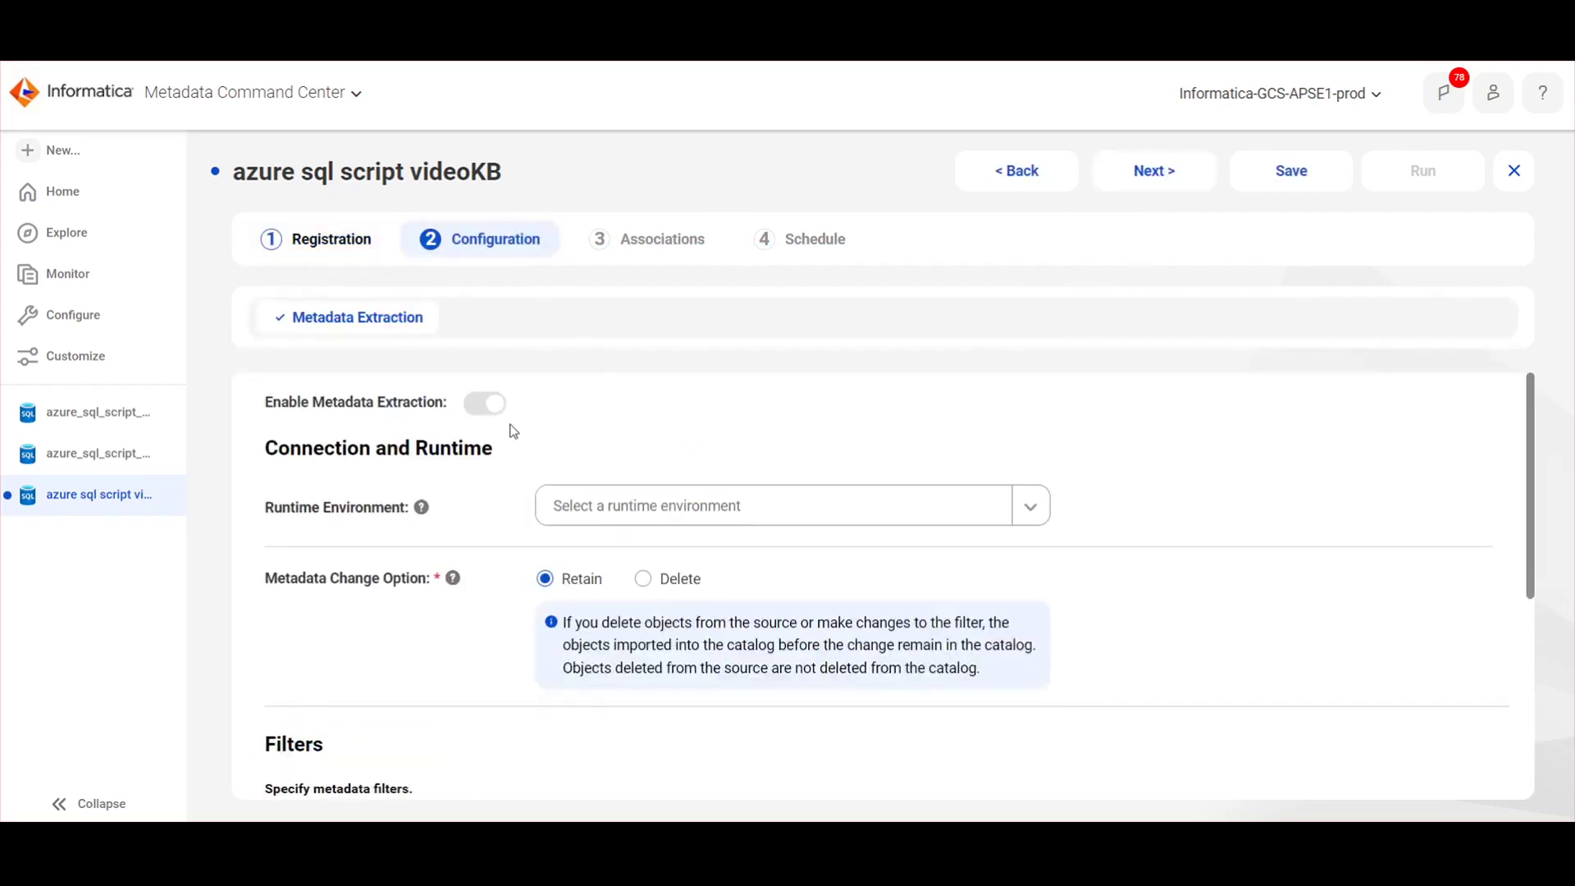
# Select the runtime environment matching '1ranjig'.
pyautogui.scroll(-1, 360, 517)
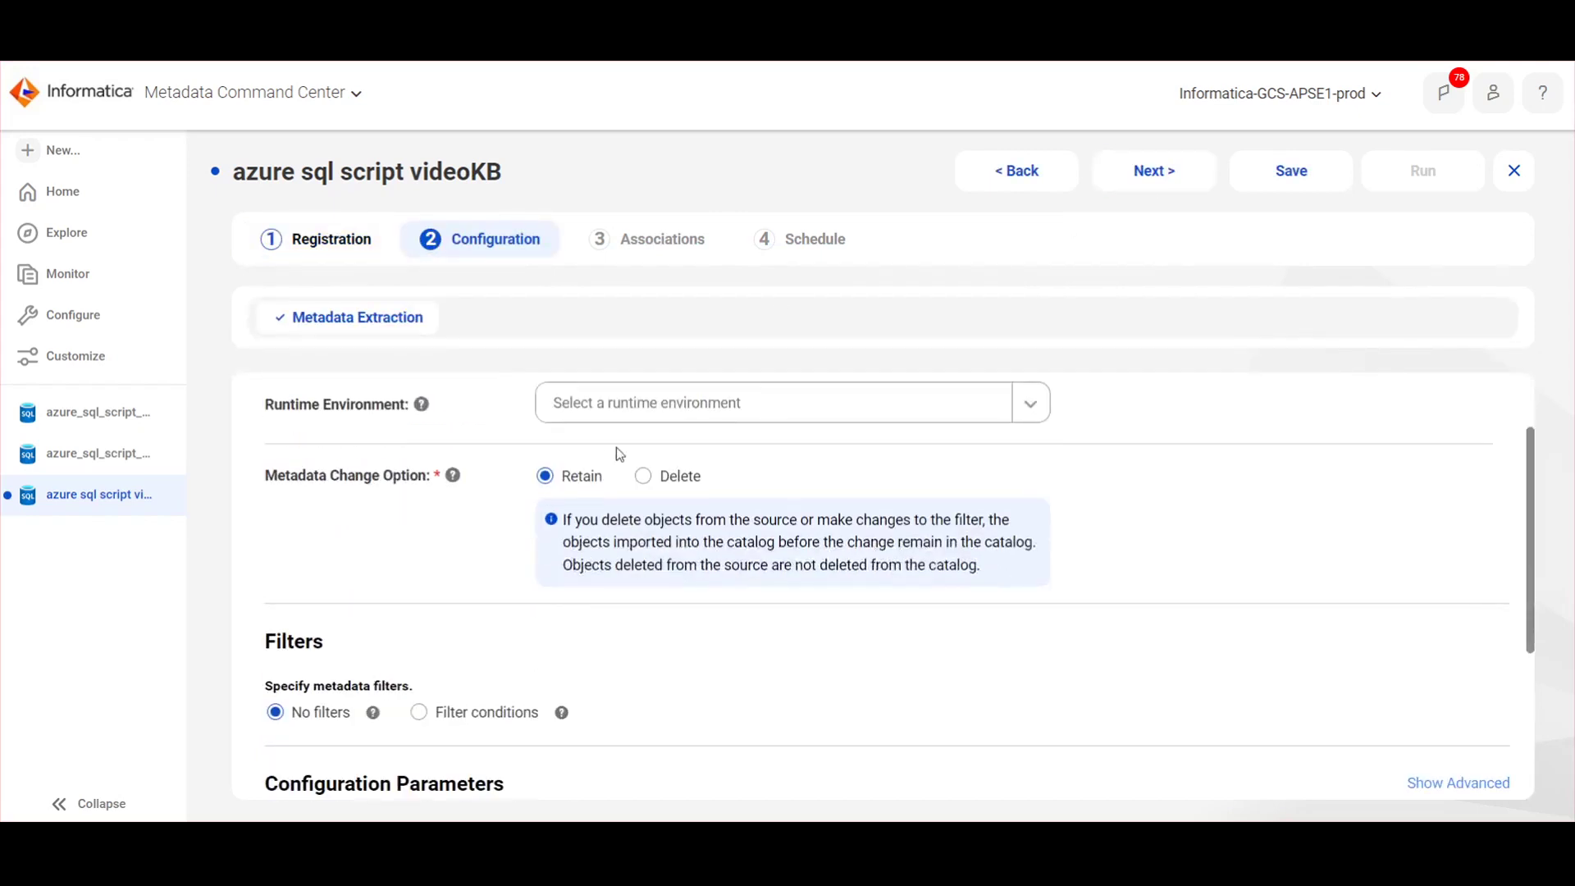
pyautogui.click(613, 412)
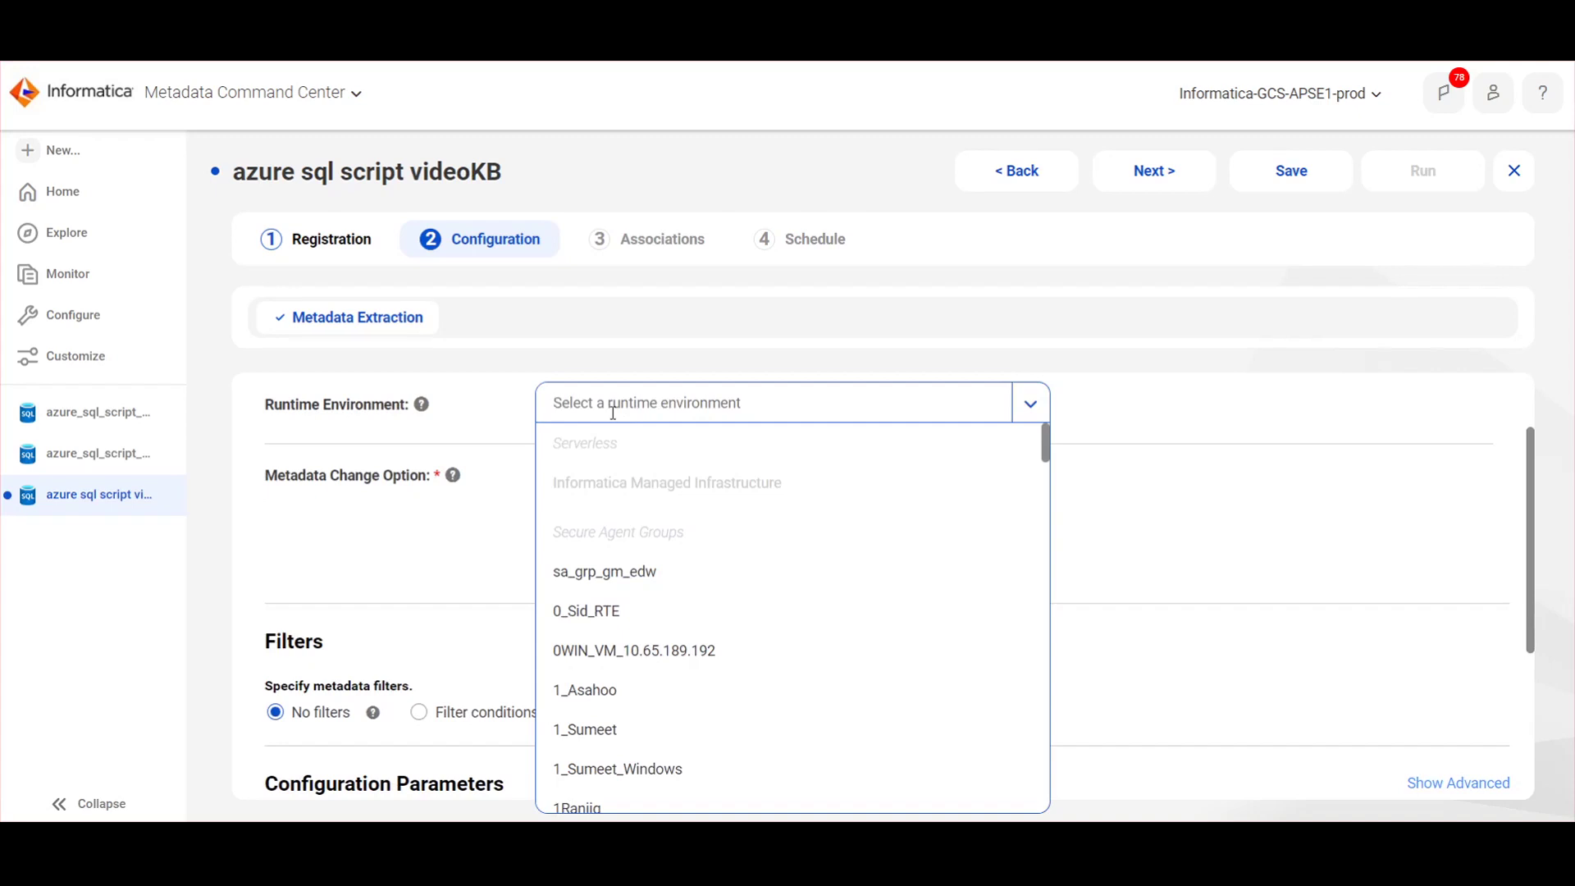
pyautogui.write('1ranjig')
pyautogui.press('Return')
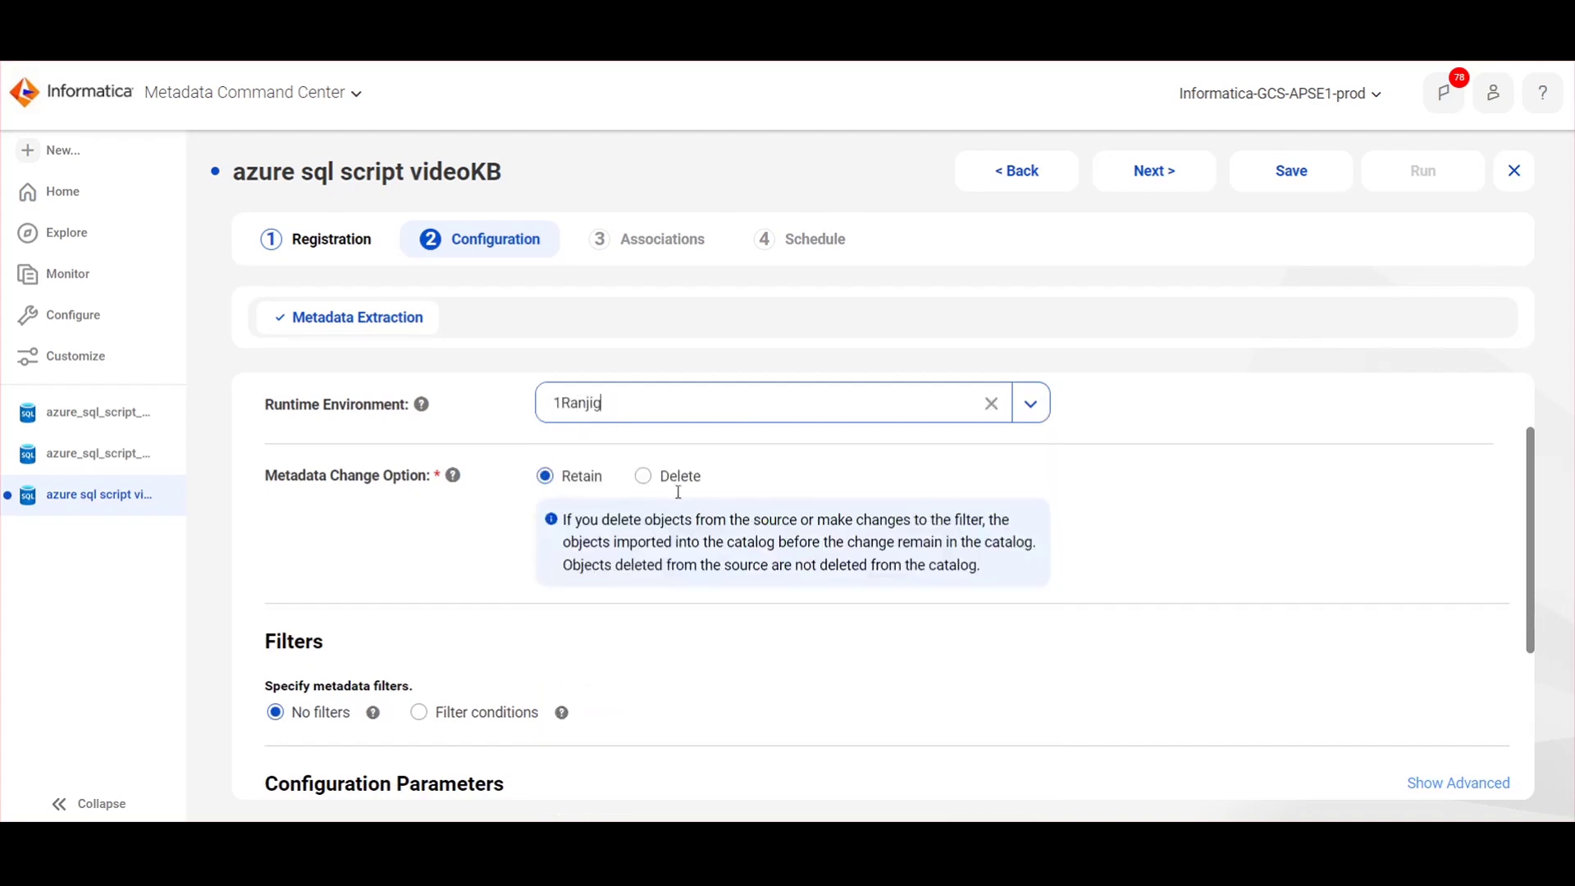
# Switch to filter conditions and add an Include filter on Script Path.
pyautogui.scroll(-1, 531, 575)
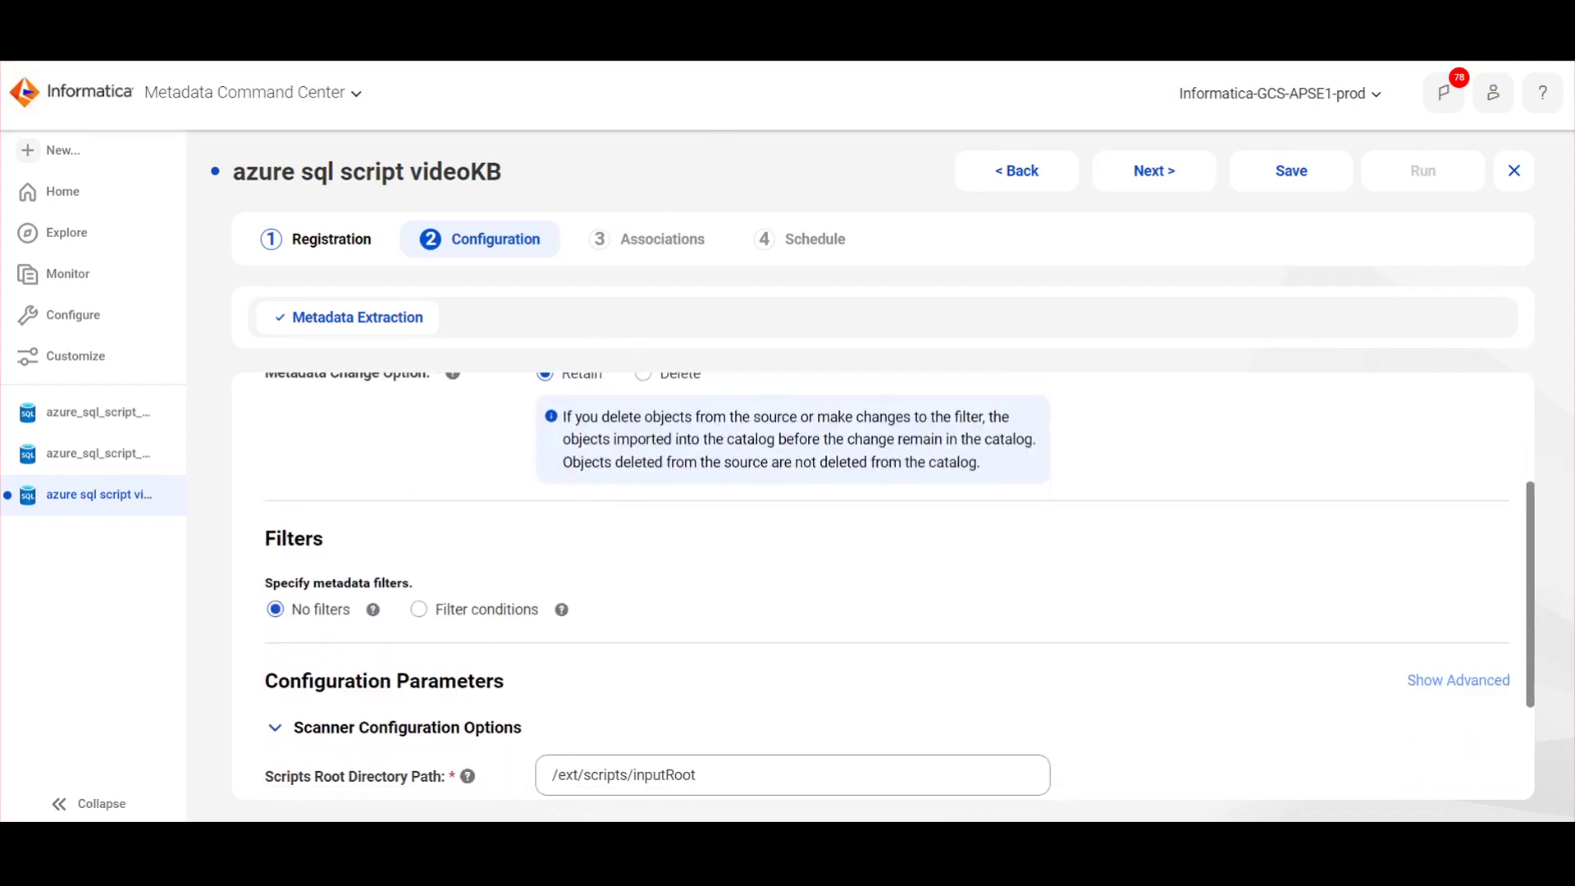
pyautogui.click(449, 624)
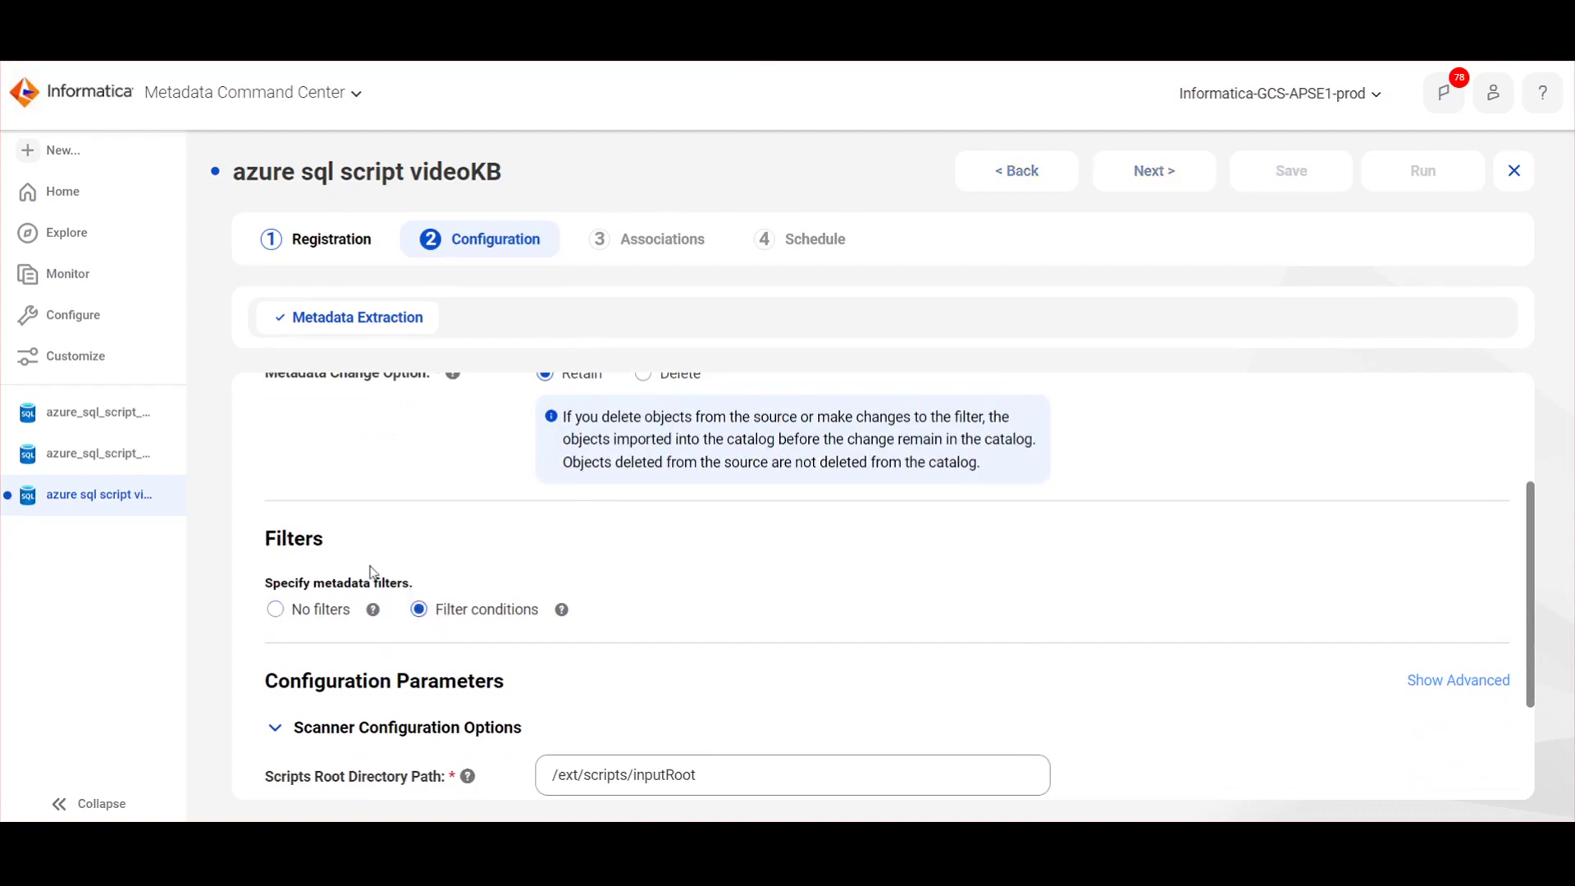
pyautogui.scroll(-2, 344, 521)
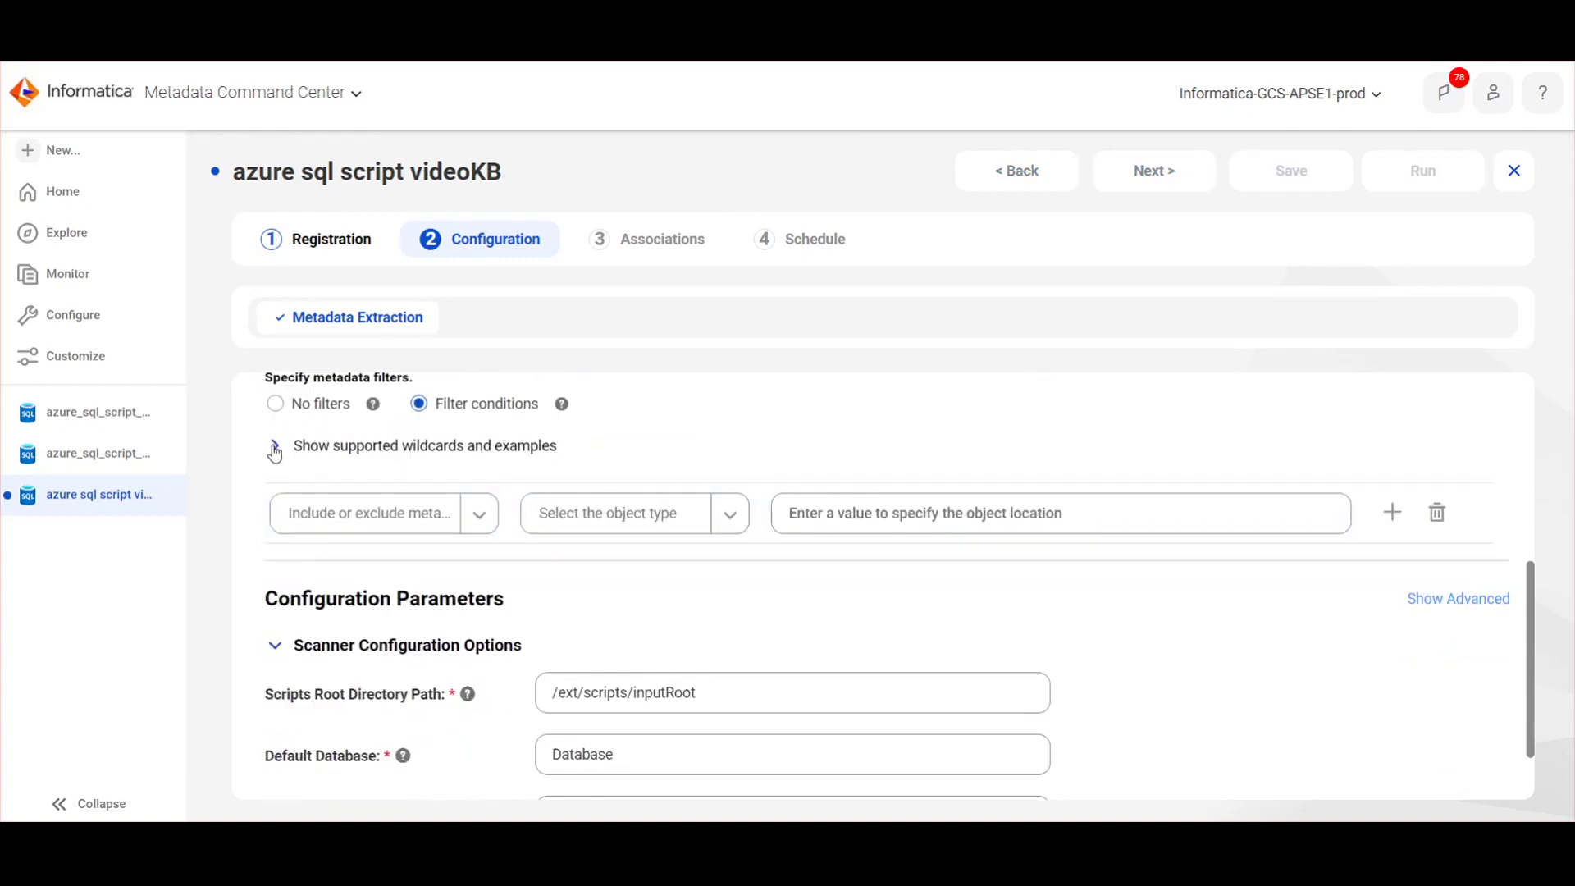
pyautogui.click(276, 456)
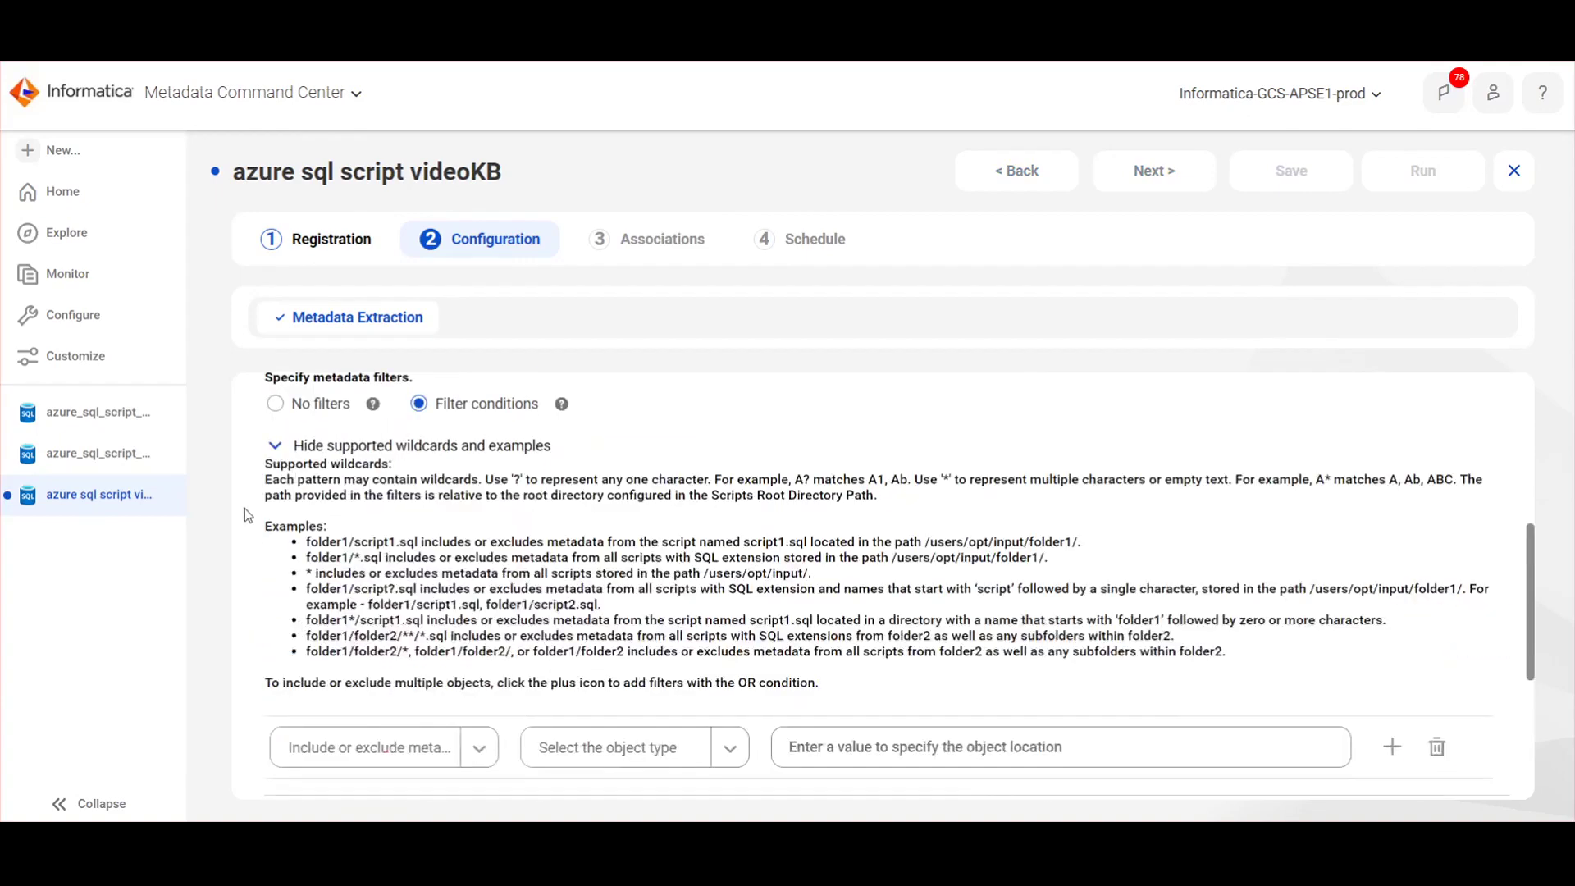
pyautogui.scroll(-2, 356, 513)
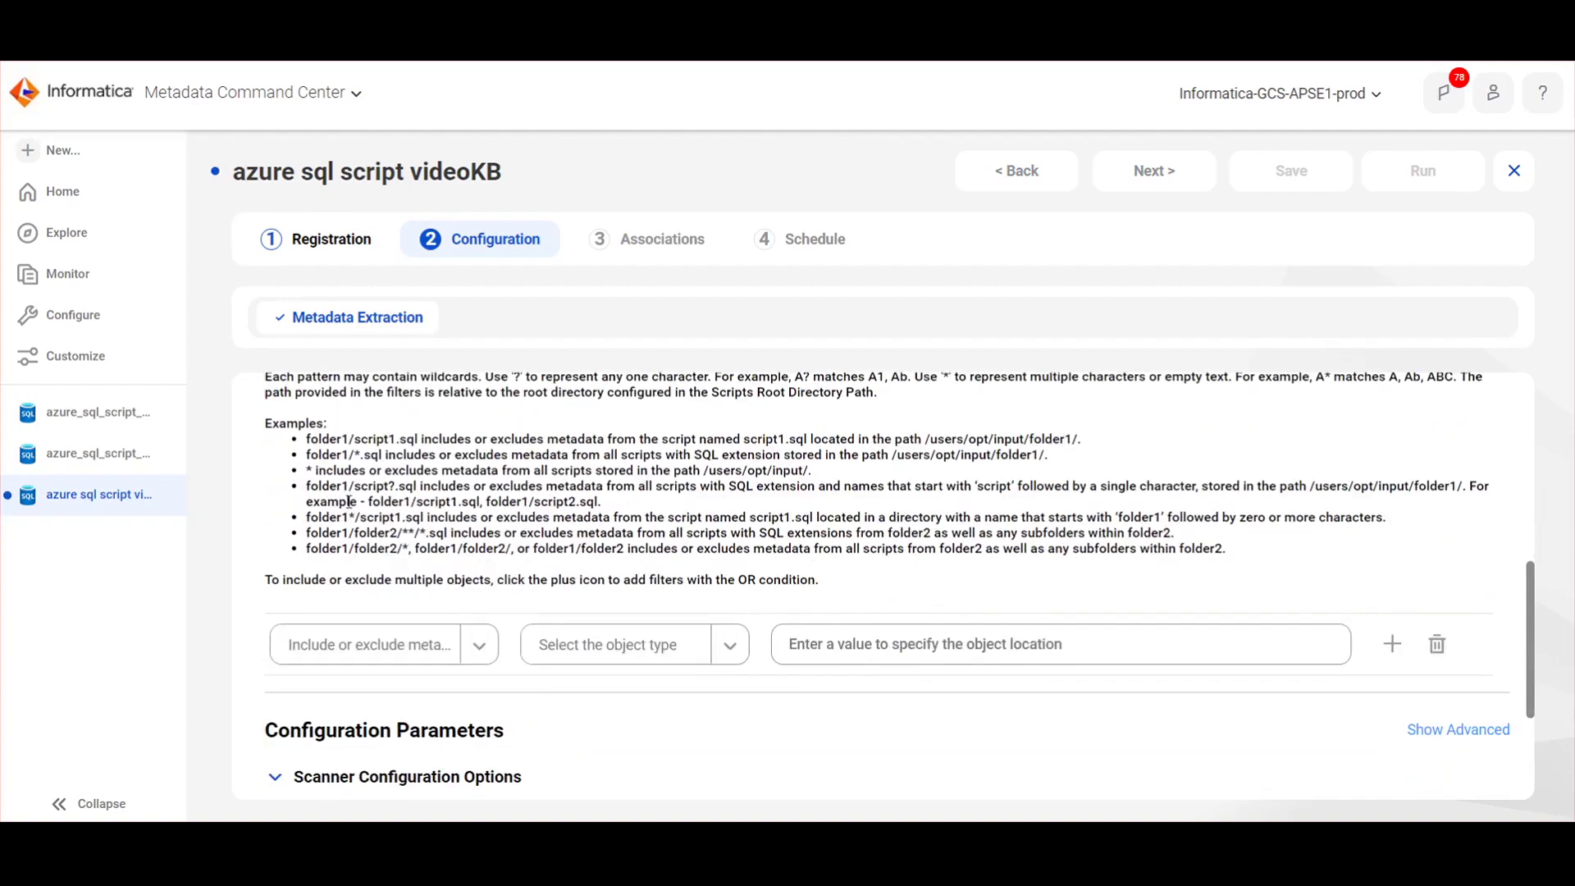
pyautogui.click(361, 542)
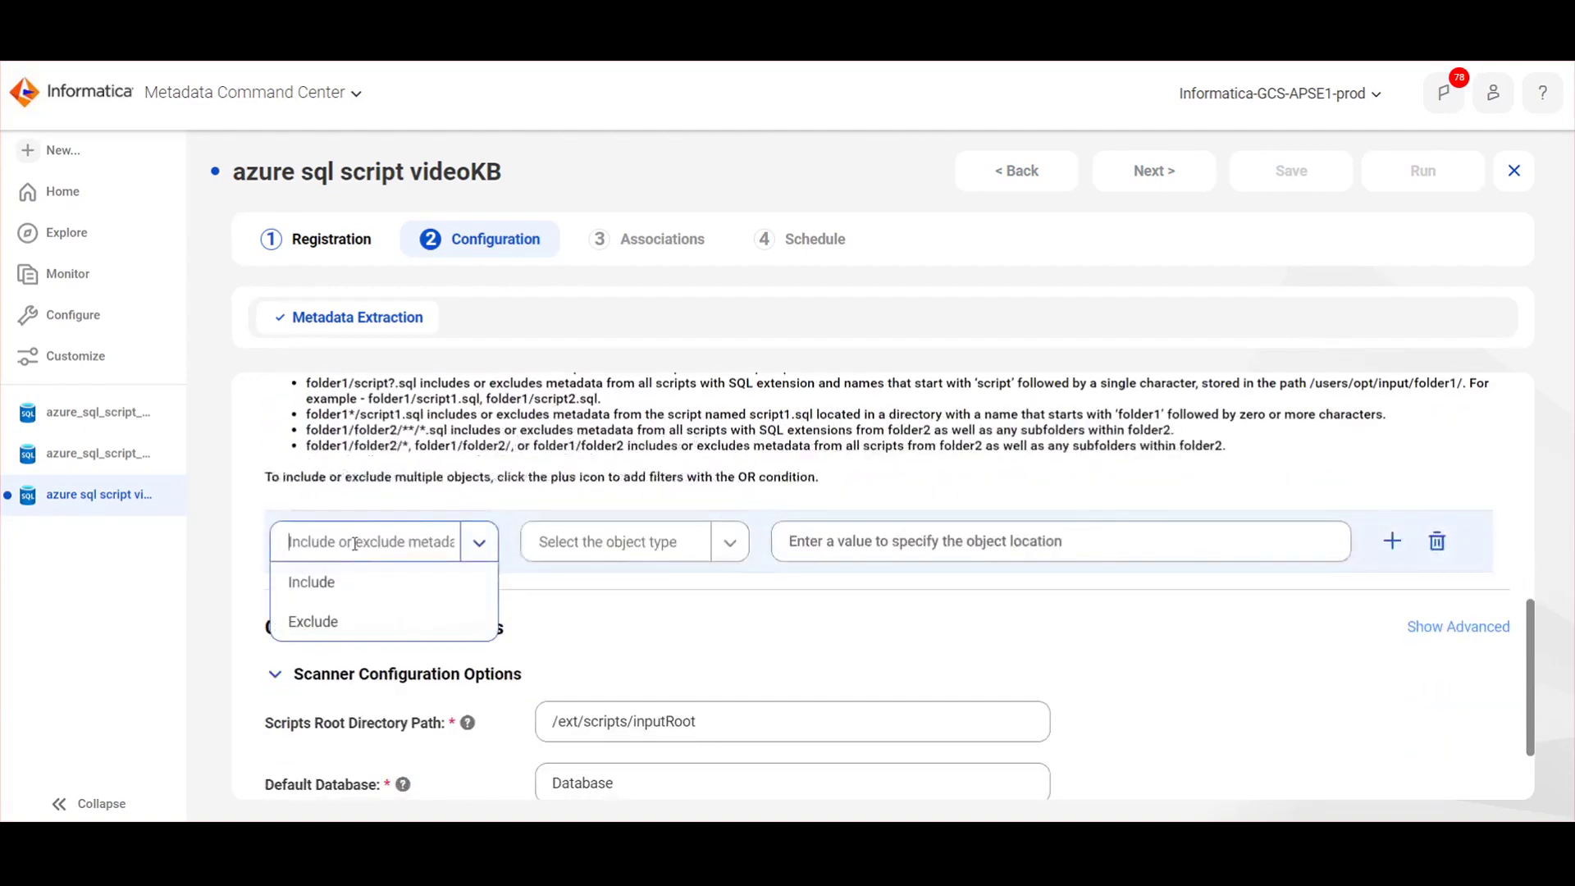
pyautogui.click(341, 584)
pyautogui.click(566, 545)
pyautogui.click(602, 585)
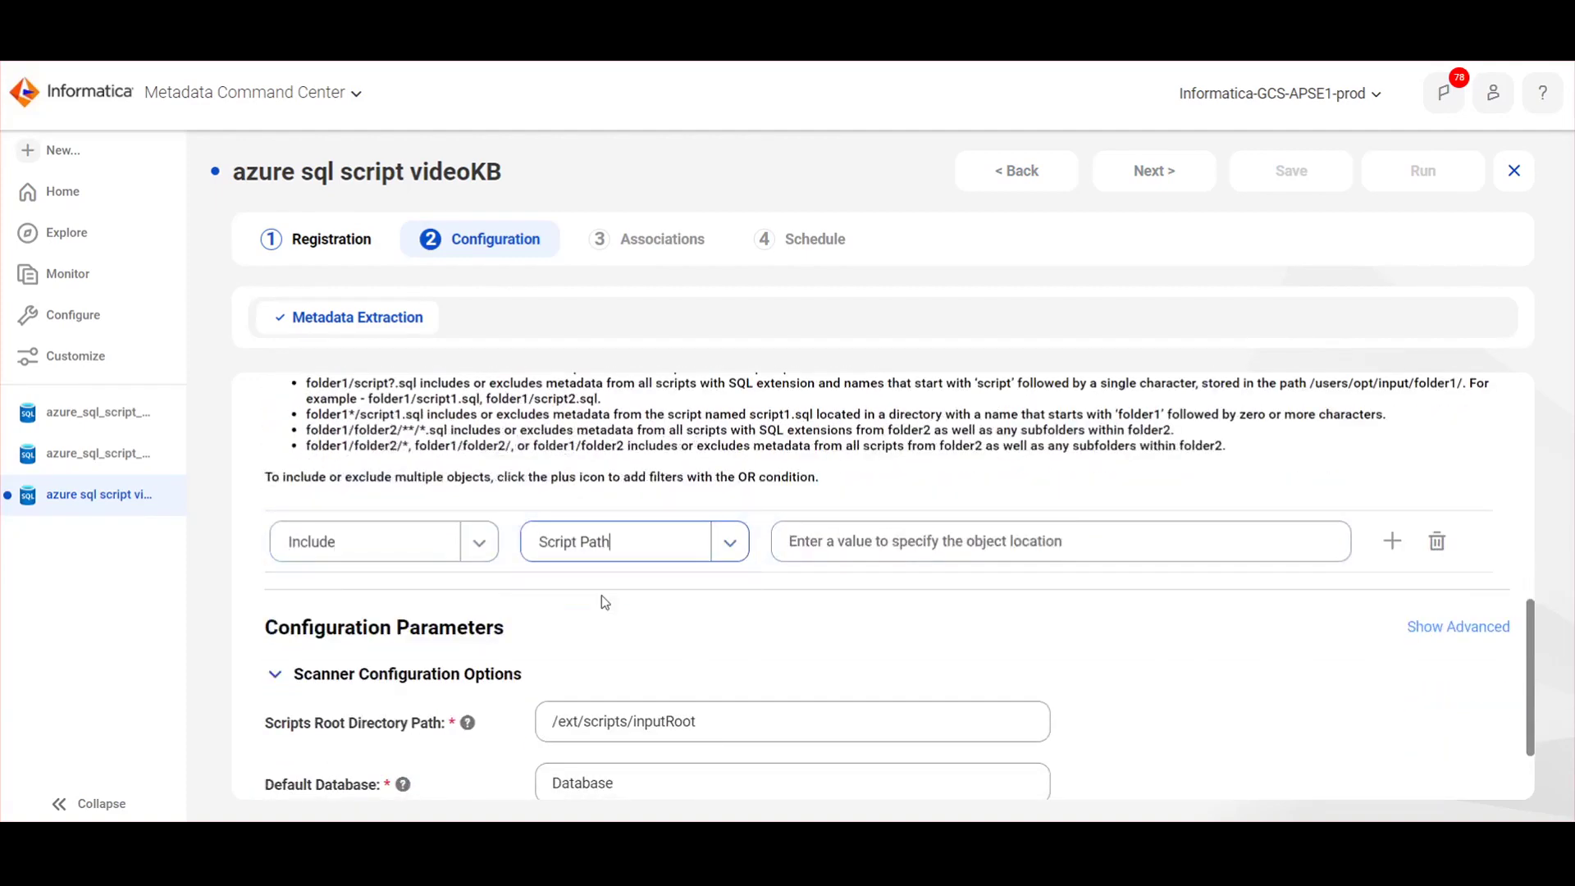
pyautogui.scroll(-1, 612, 583)
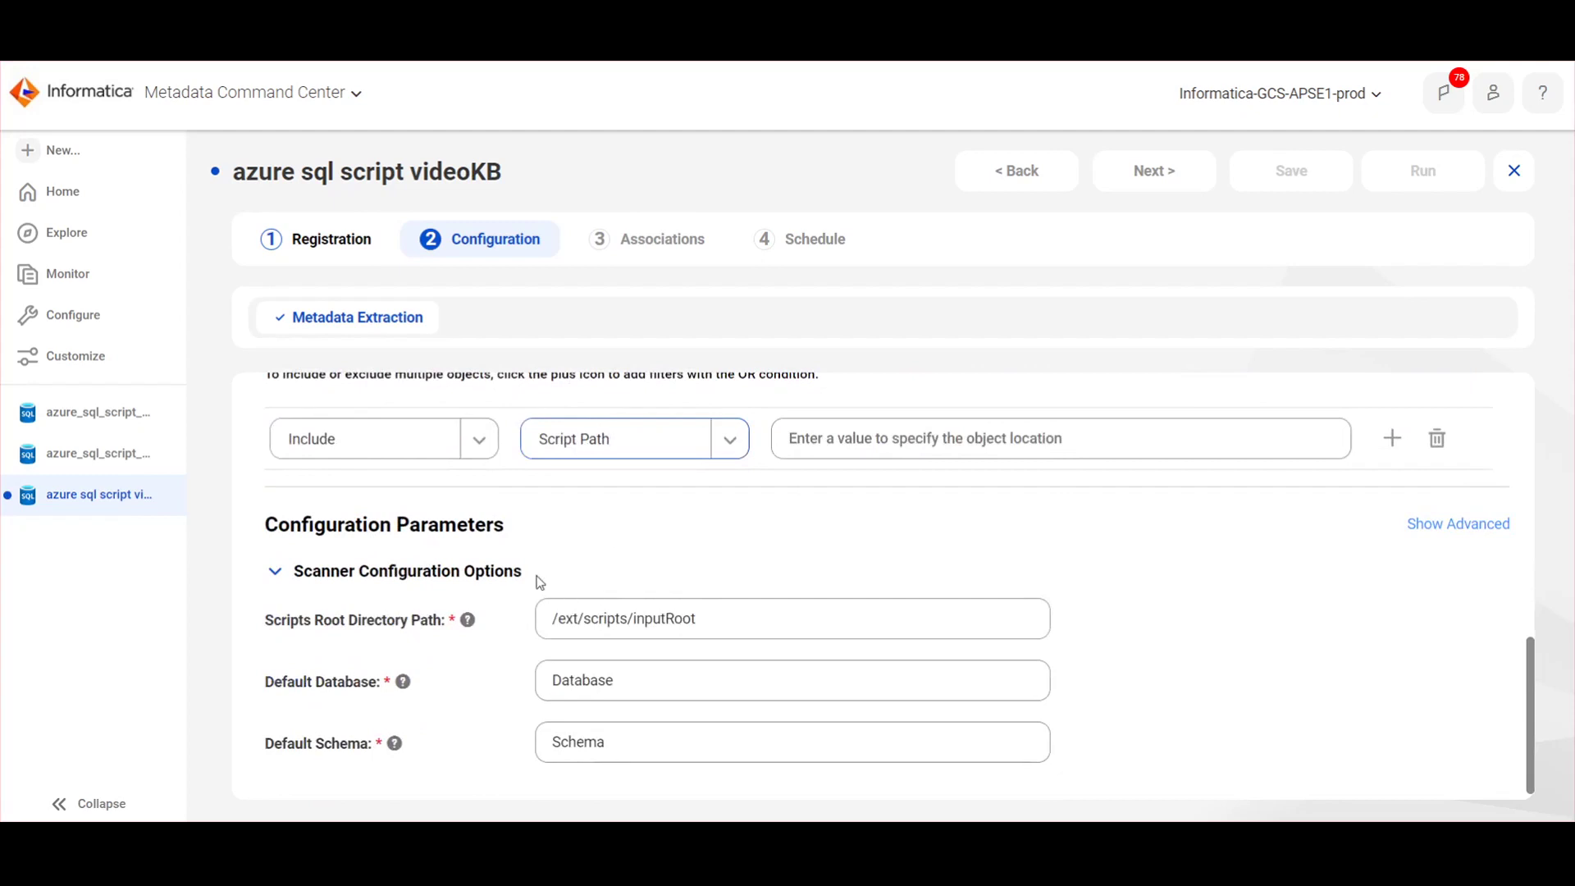
pyautogui.scroll(1, 517, 568)
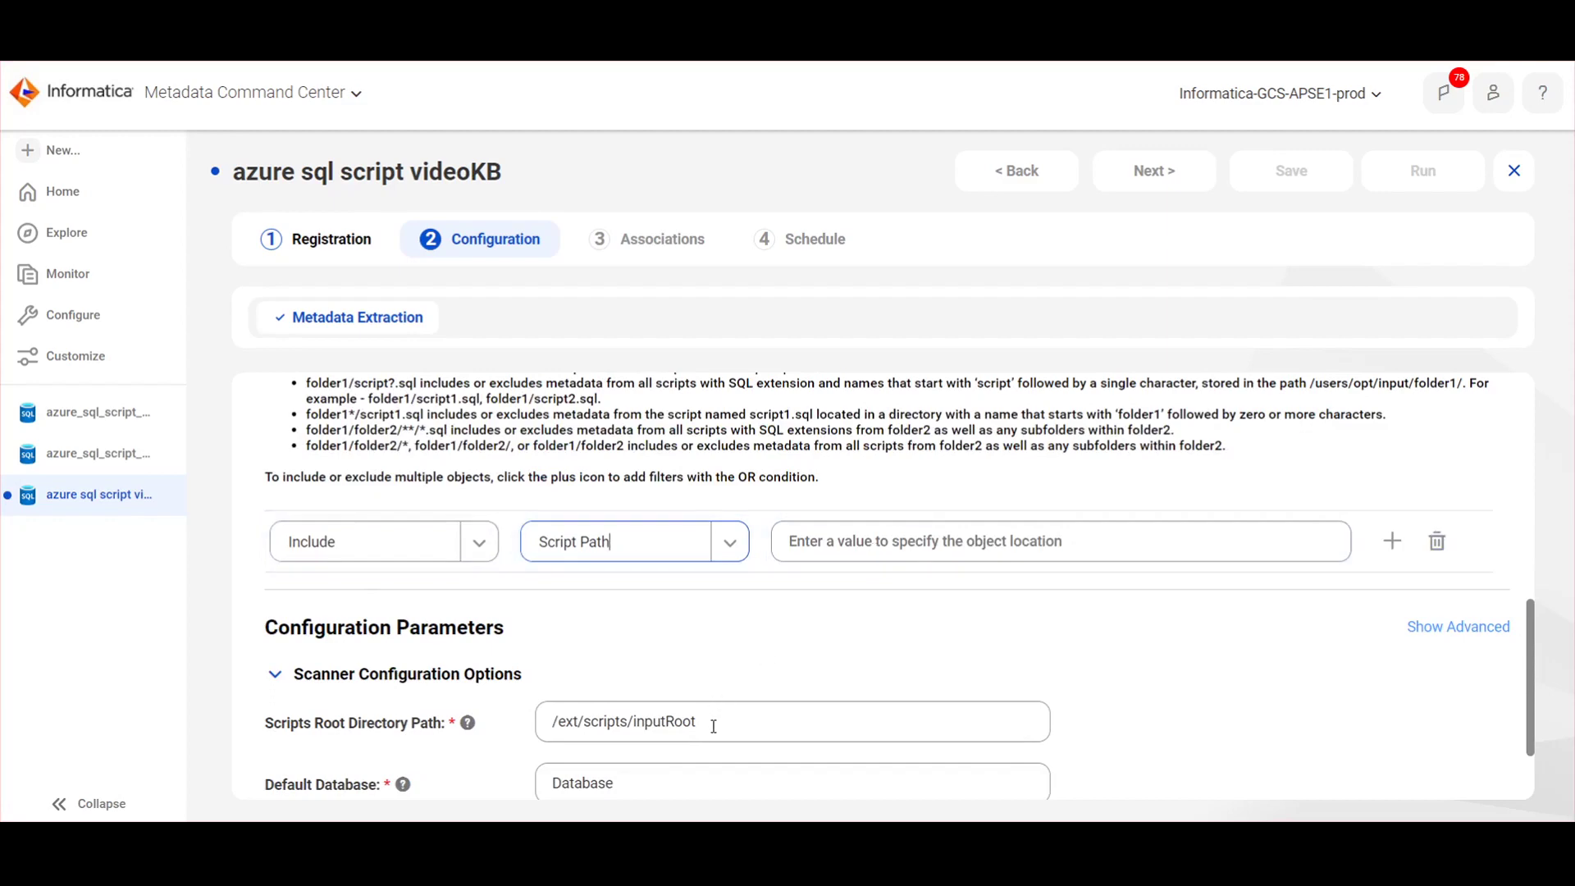
# Set the scripts root to the SqlScript folder and include Azure_SQL_Server.sql.
pyautogui.moveTo(711, 722); pyautogui.dragTo(502, 718)
pyautogui.write('C:\\Program Files\\Informatica Cloud Secure Agent\\SqlScript\\')
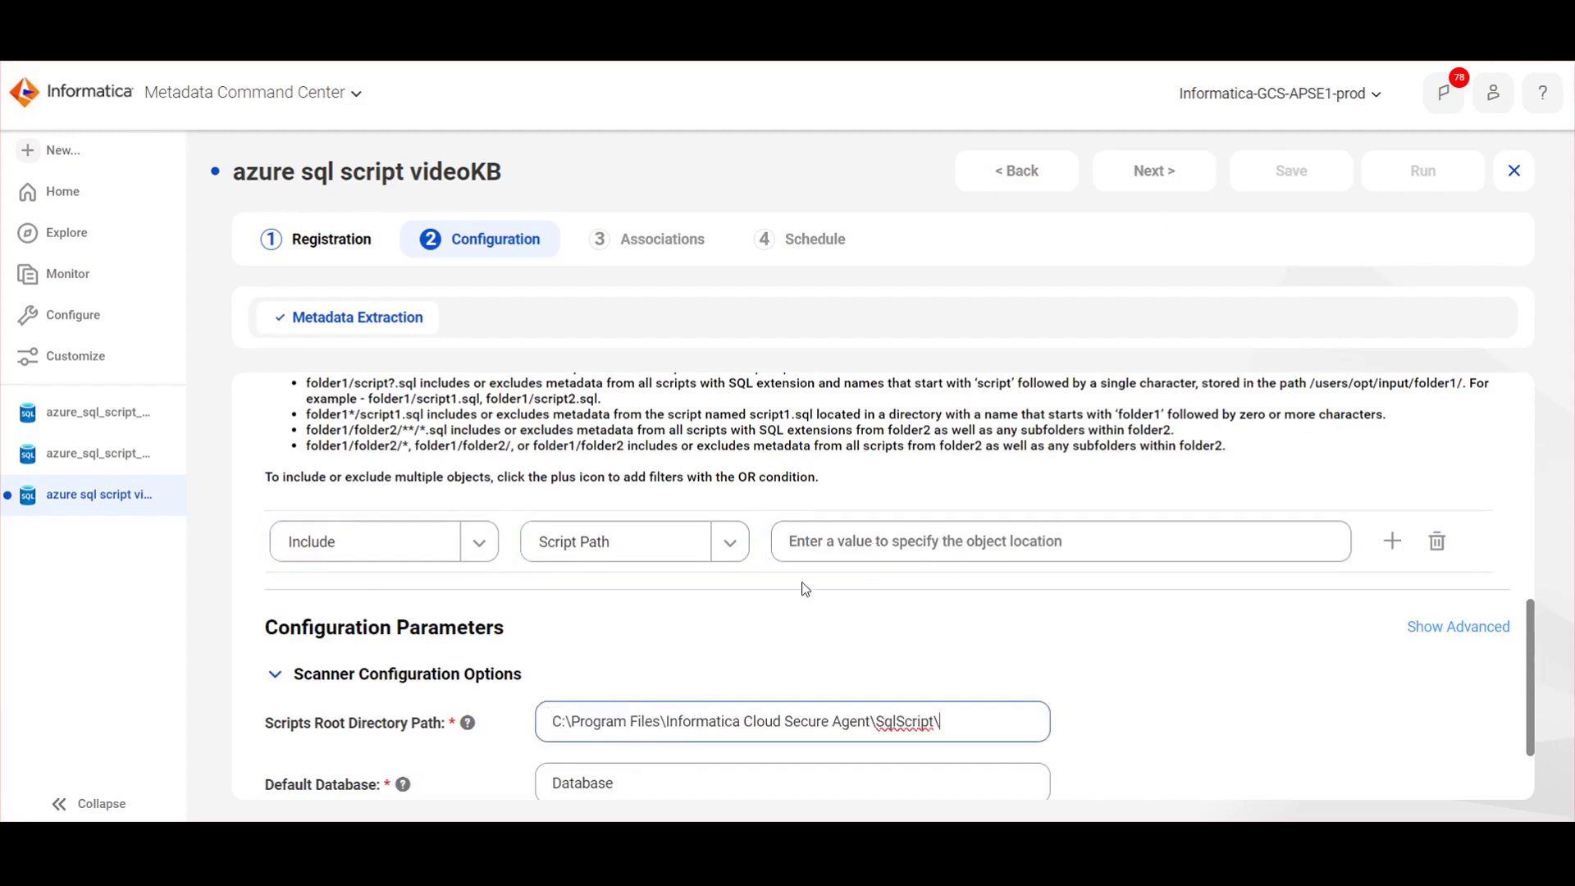
pyautogui.click(825, 540)
pyautogui.write('Azure')
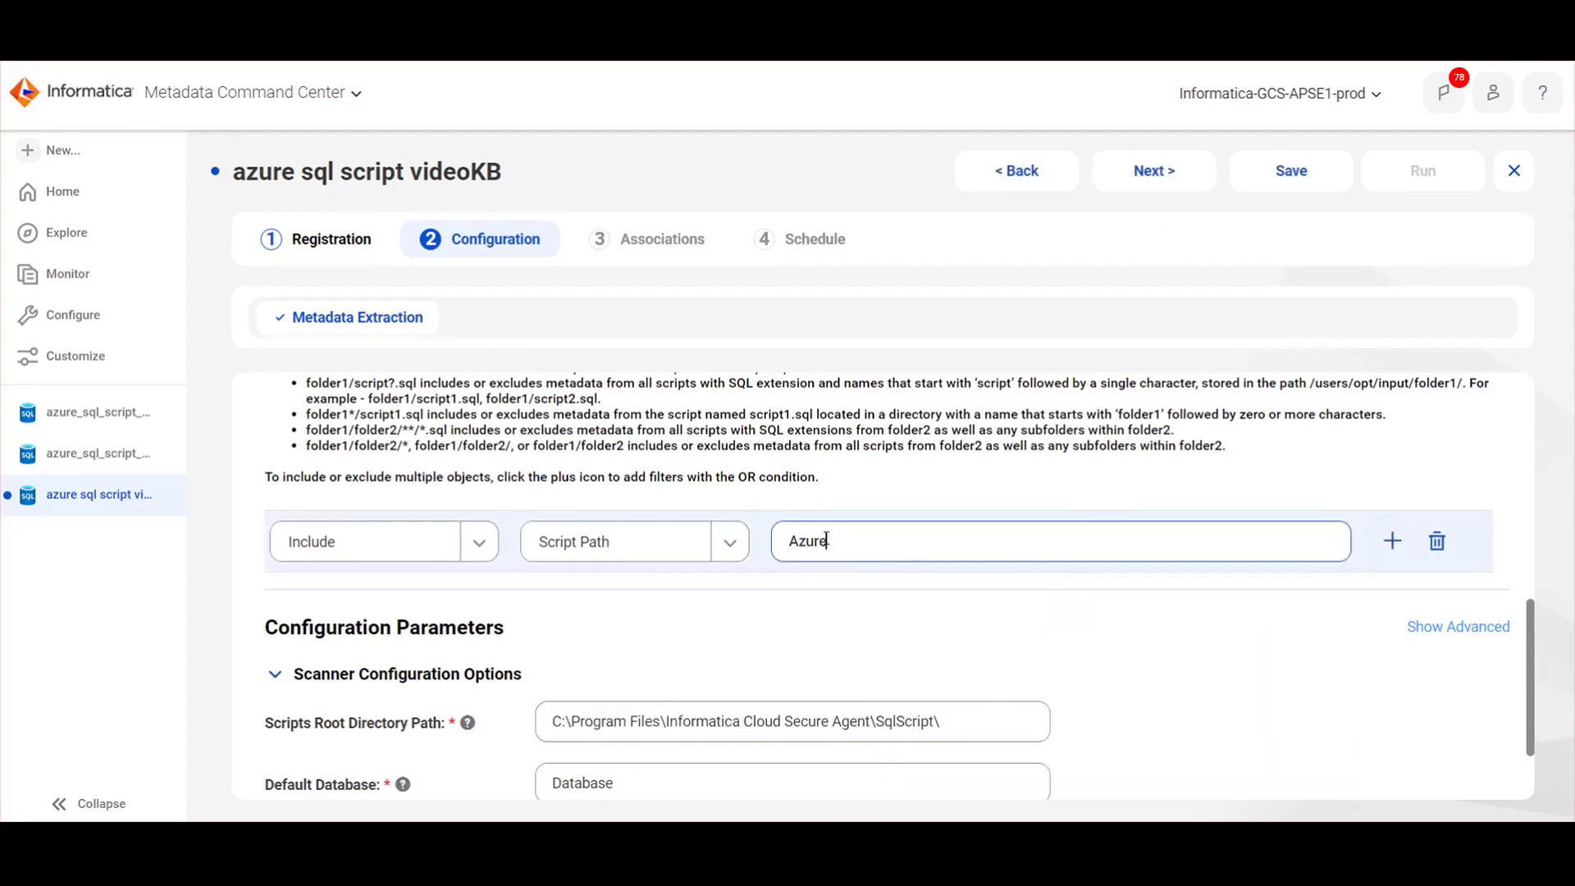
pyautogui.write('_SQL_Script.sql')
pyautogui.moveTo(906, 541); pyautogui.dragTo(863, 542)
pyautogui.write('Server')
# Set the default database to infagcs_cdg, copied from the connection details.
pyautogui.scroll(-2, 876, 541)
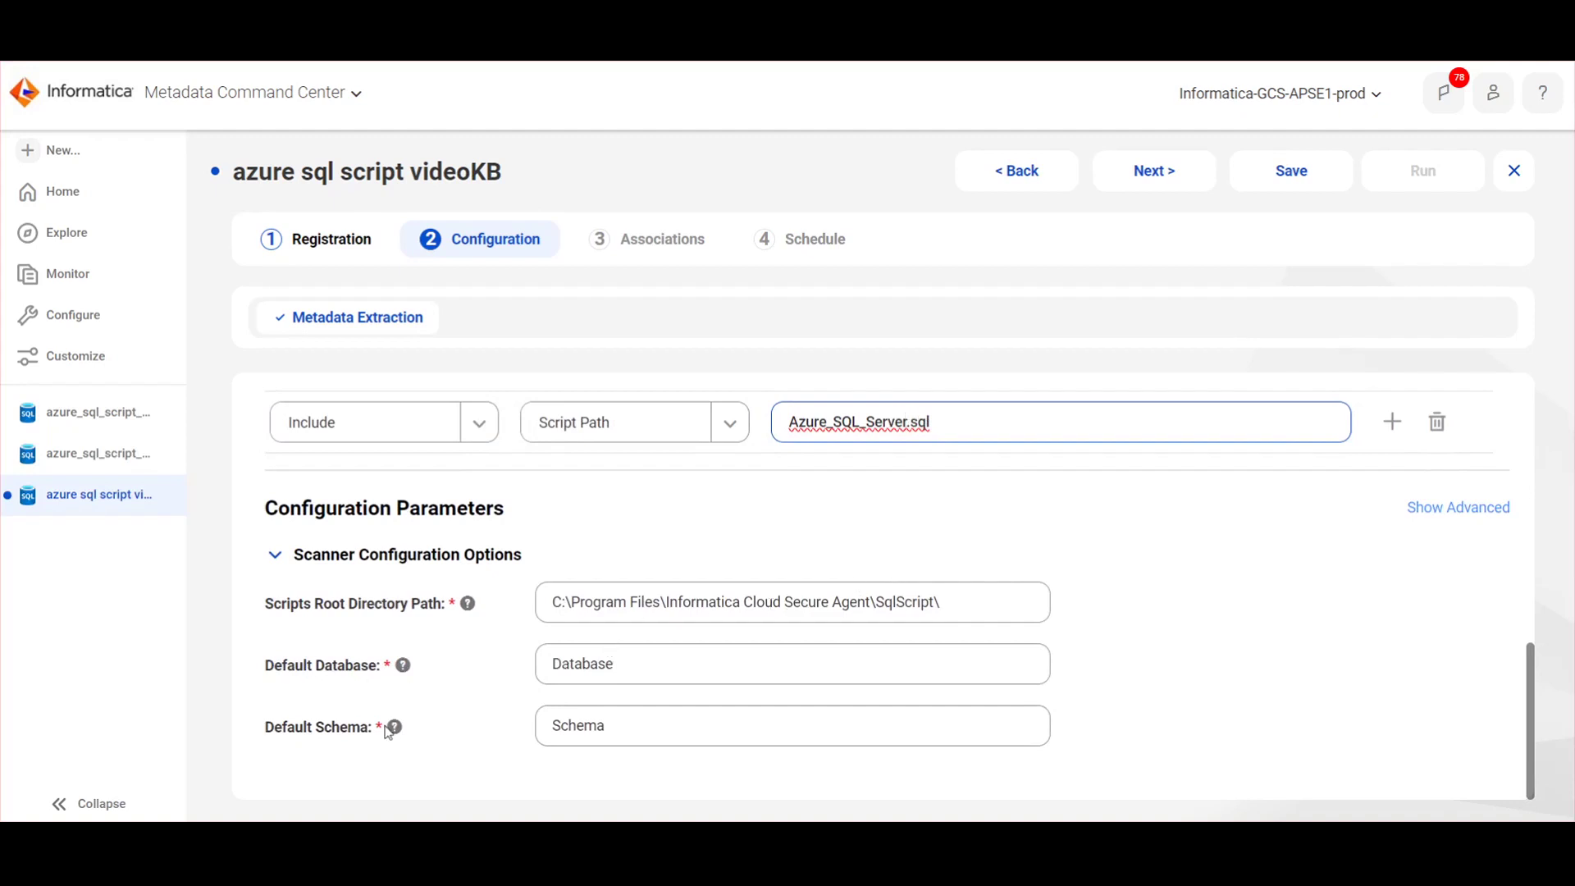
pyautogui.click(307, 256)
pyautogui.scroll(-2, 583, 566)
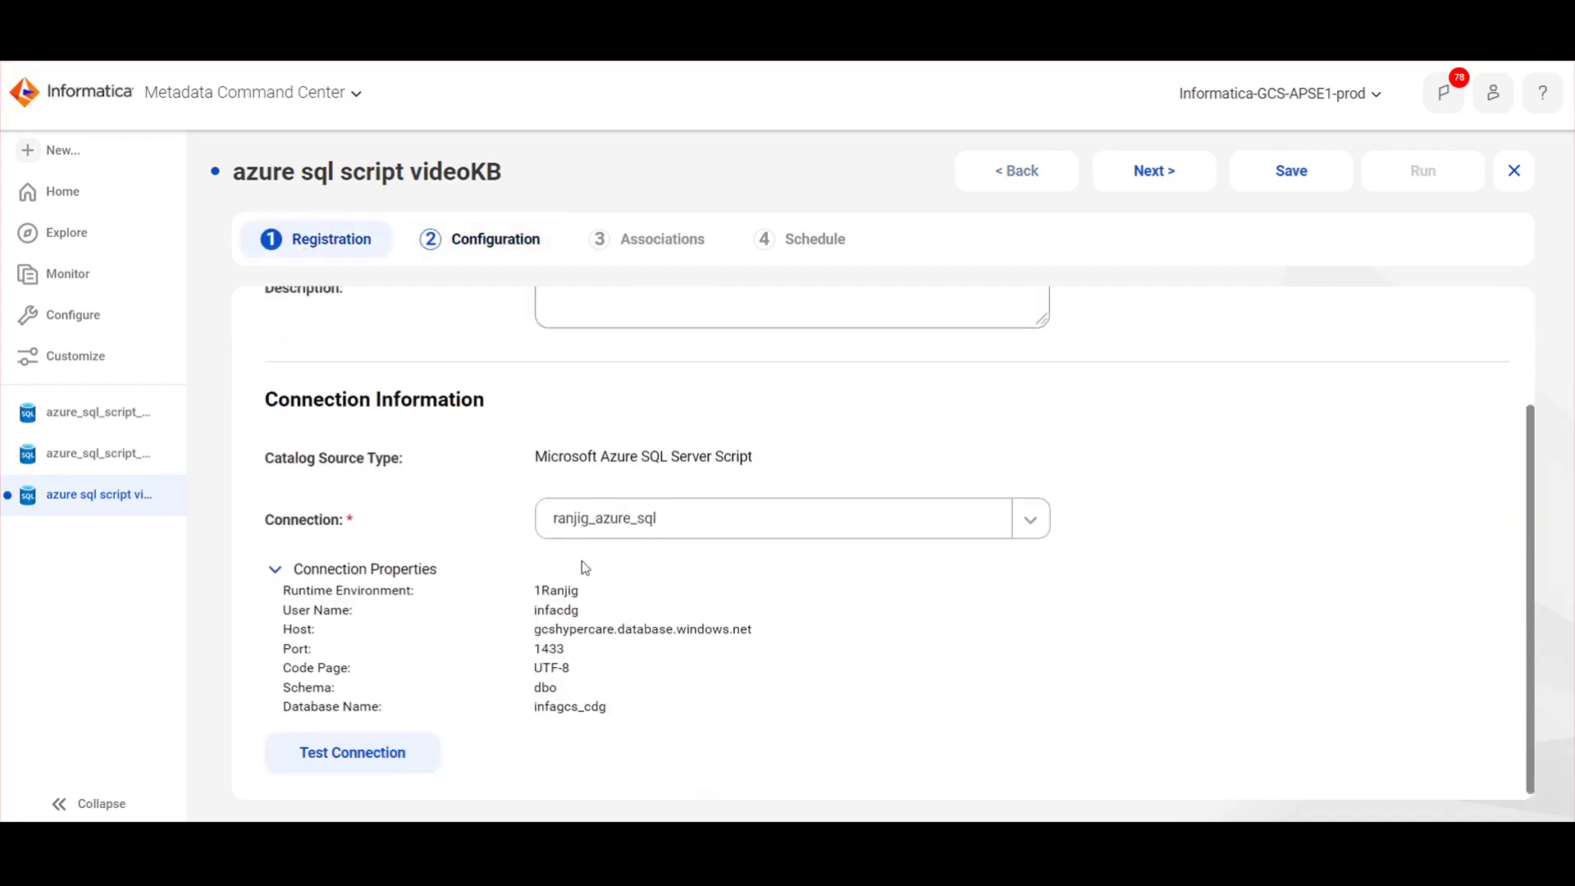
pyautogui.doubleClick(570, 699)
pyautogui.hotkey('ctrl', 'c')
pyautogui.click(498, 242)
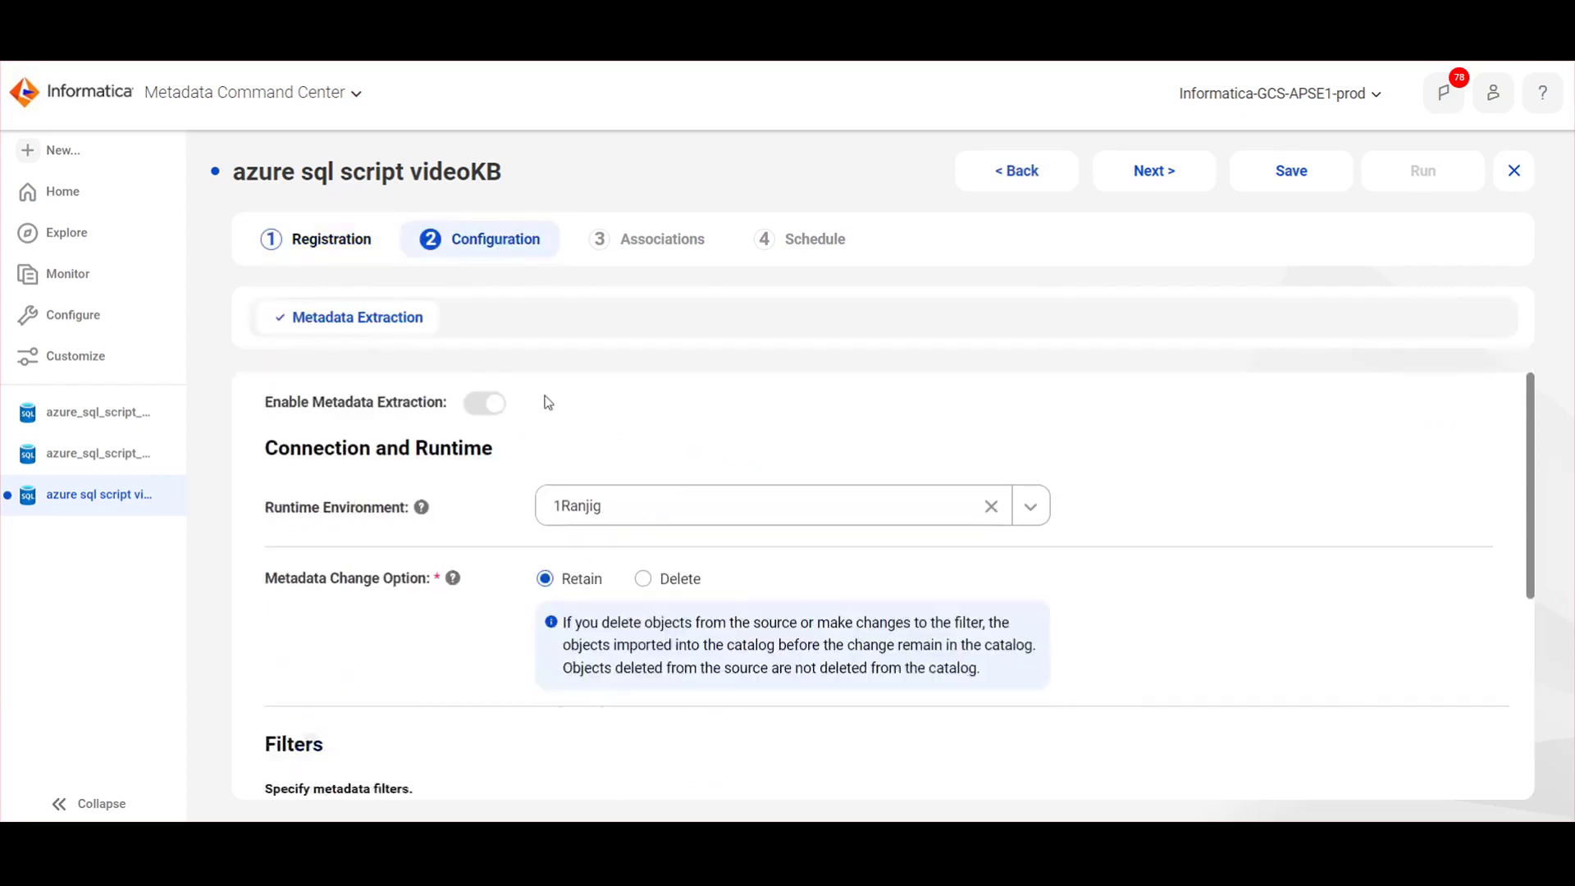
pyautogui.scroll(-5, 638, 713)
pyautogui.scroll(-2, 649, 715)
pyautogui.doubleClick(637, 674)
pyautogui.hotkey('ctrl', 'v')
# Set the default schema to dbo and save the catalog source.
pyautogui.doubleClick(726, 748)
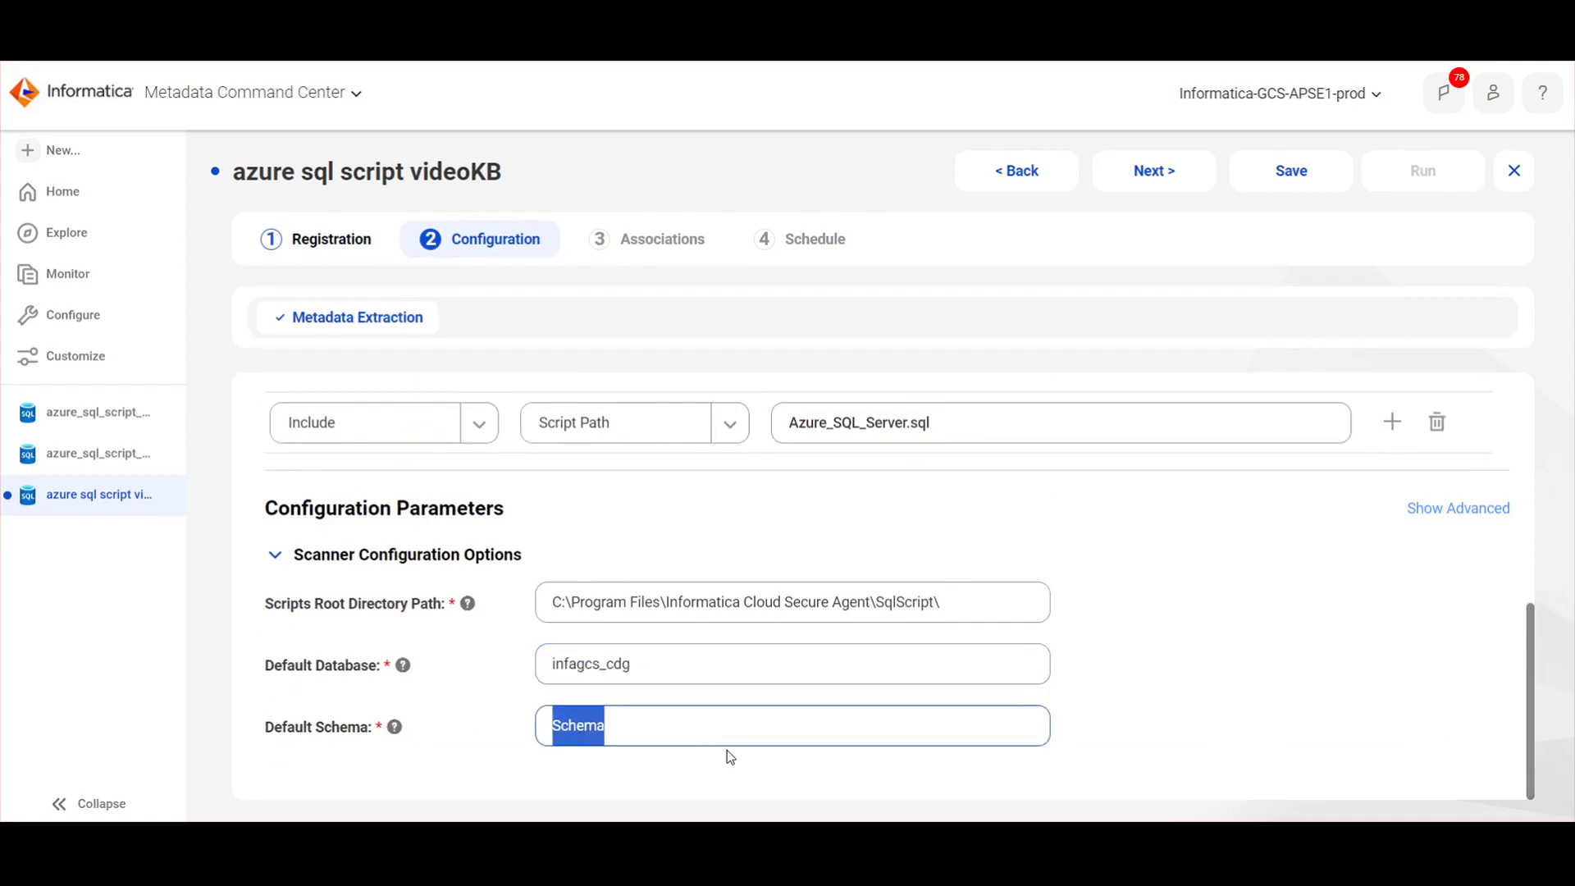
pyautogui.write('dbo')
pyautogui.hotkey('ctrl', 'a')
pyautogui.scroll(5, 1016, 529)
pyautogui.click(1302, 168)
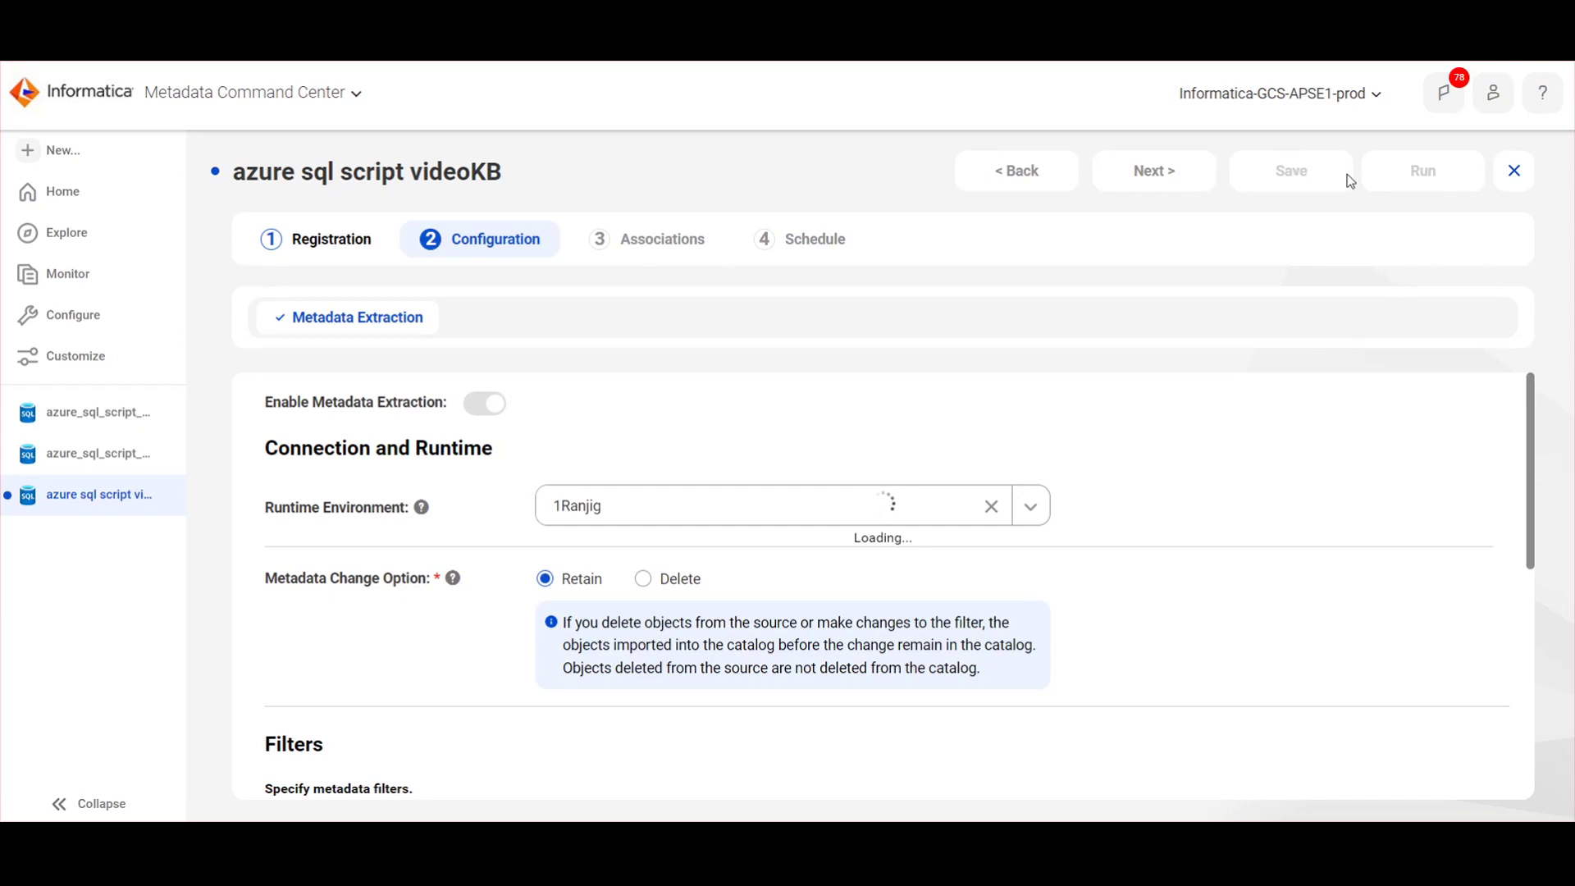
# Run the azure sql script videoKB catalog source and confirm the extraction job.
pyautogui.click(1416, 187)
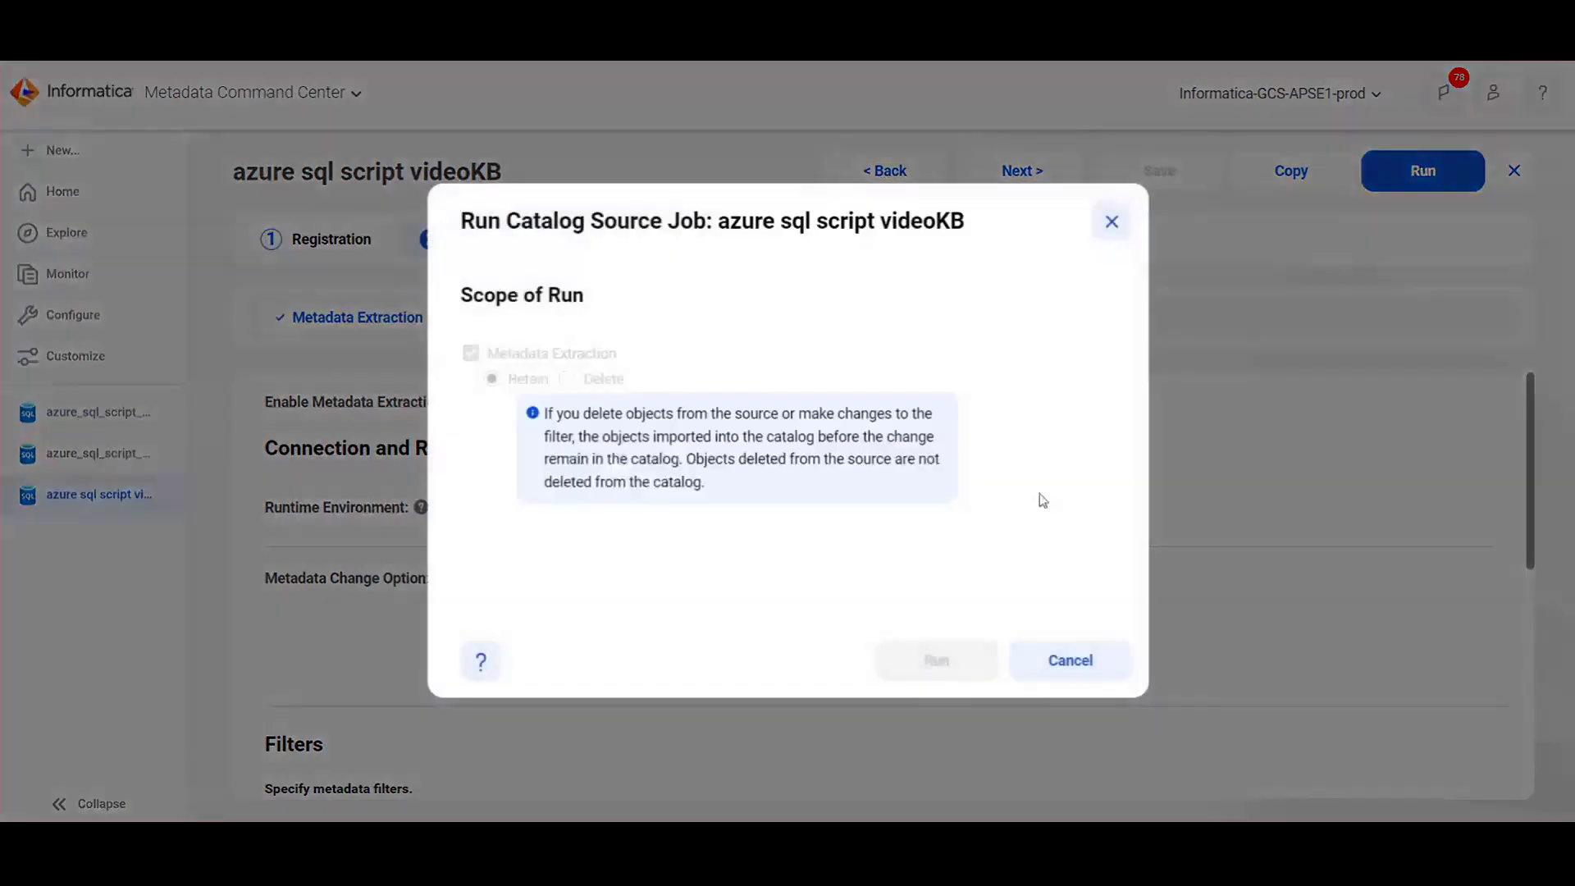
pyautogui.click(943, 660)
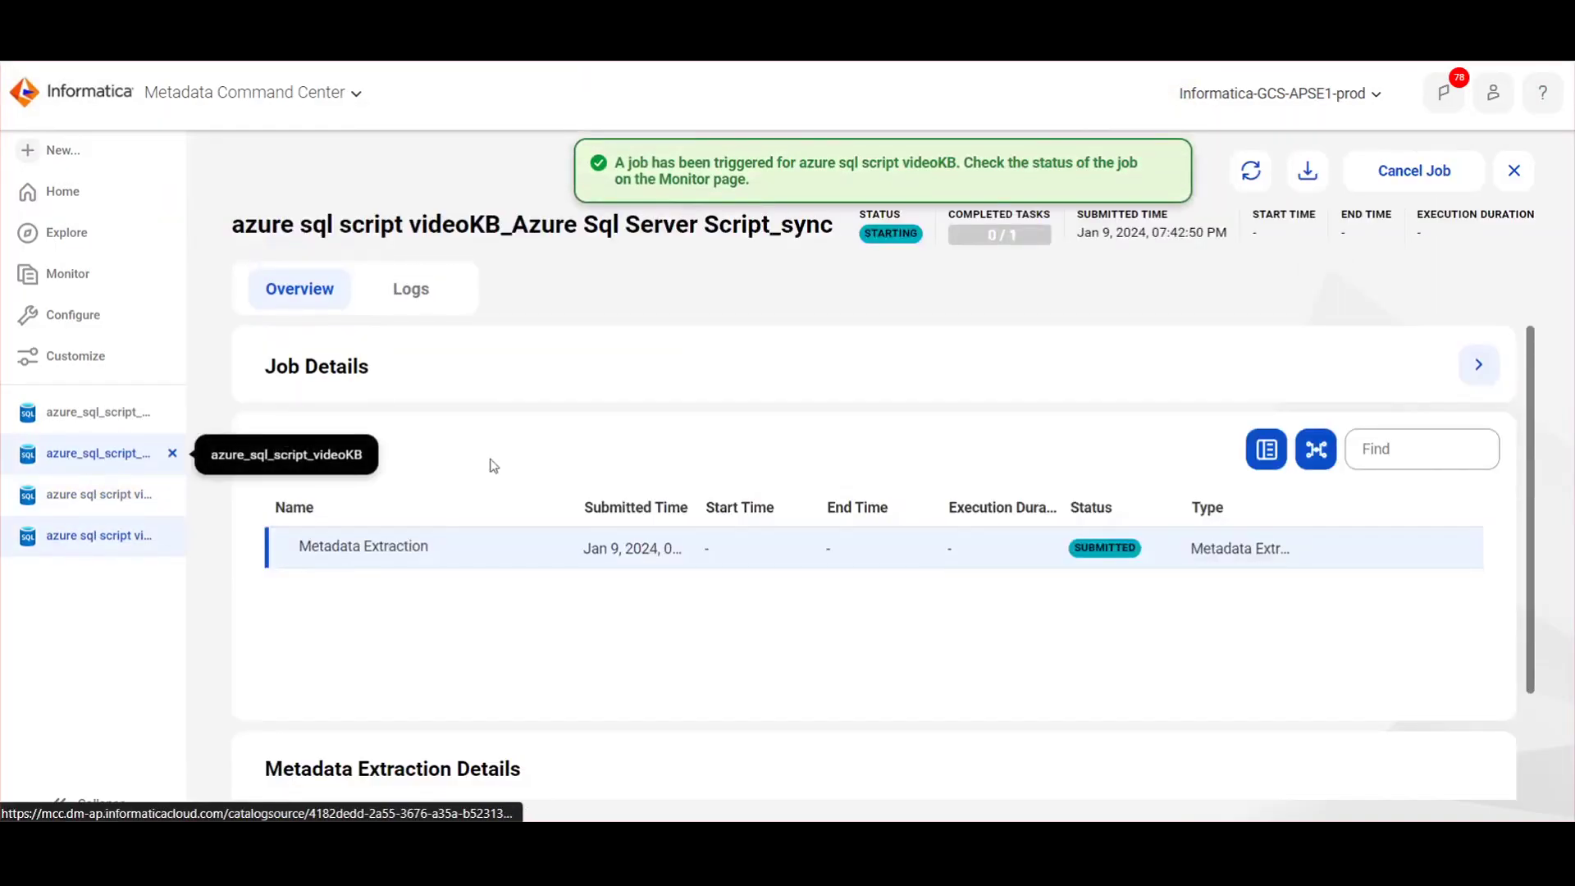
# Review azure_sql_script_videoKB's configuration and its 4/4 completed job, copying the source name.
pyautogui.scroll(-2, 607, 460)
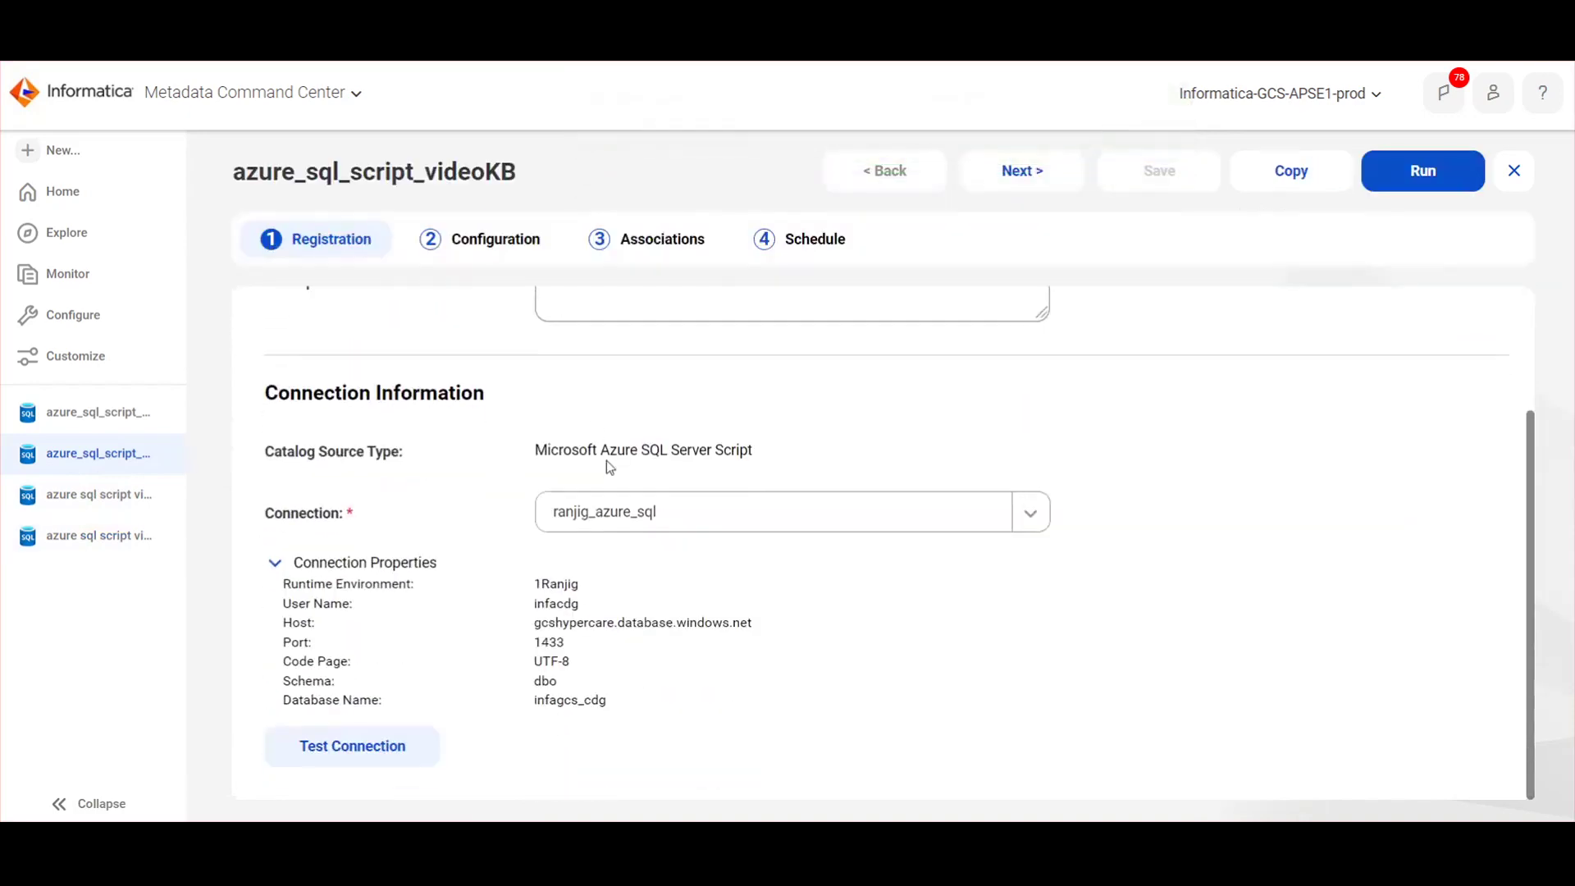
pyautogui.click(476, 246)
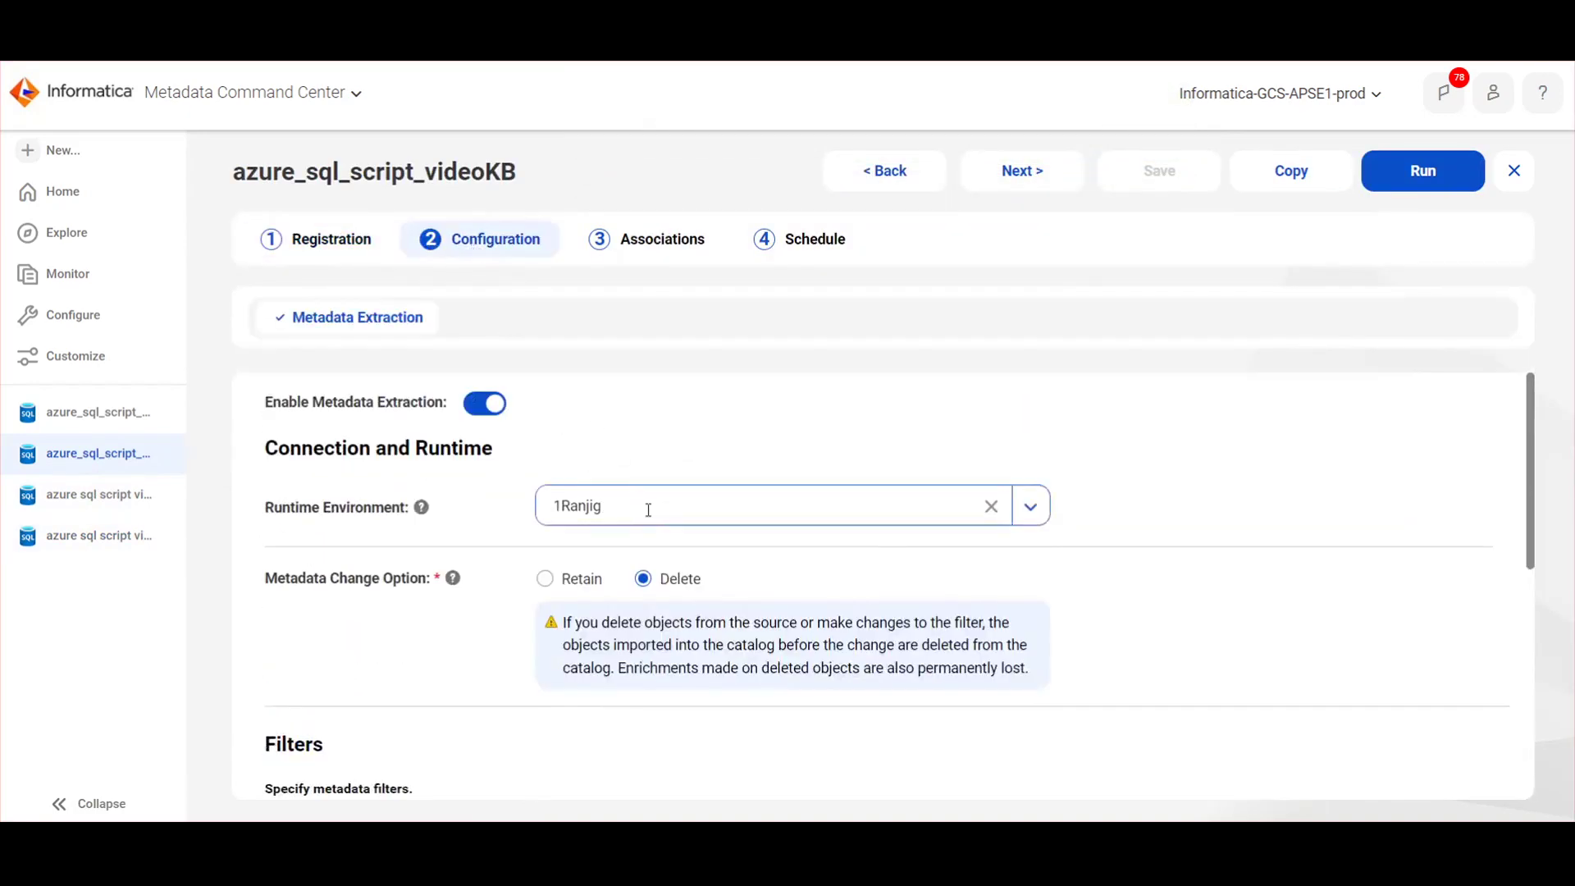
pyautogui.scroll(-7, 644, 509)
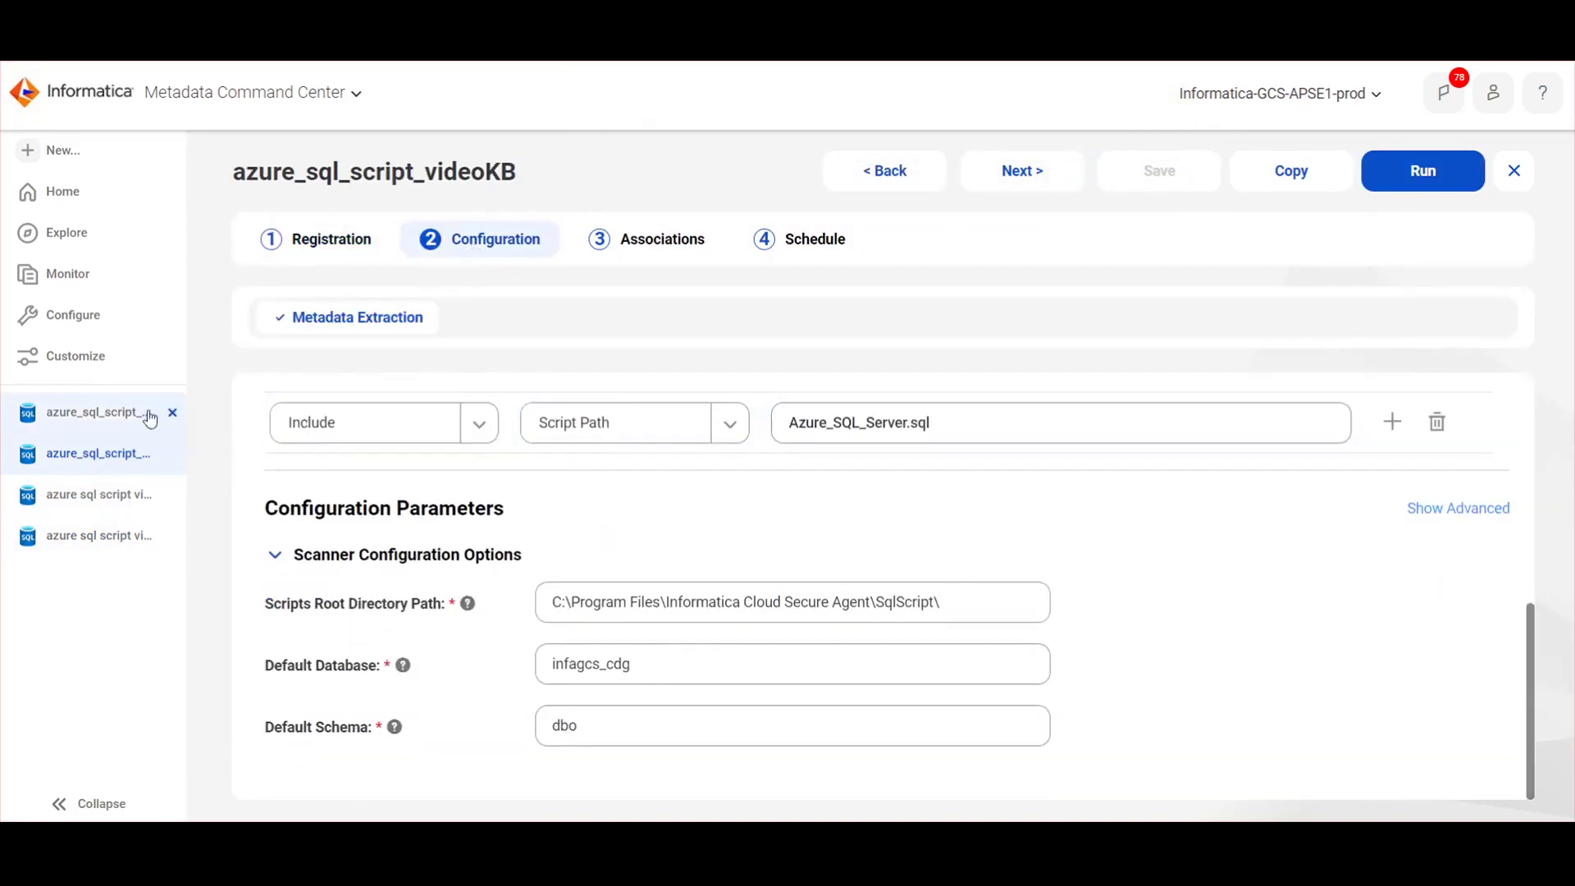
pyautogui.click(72, 423)
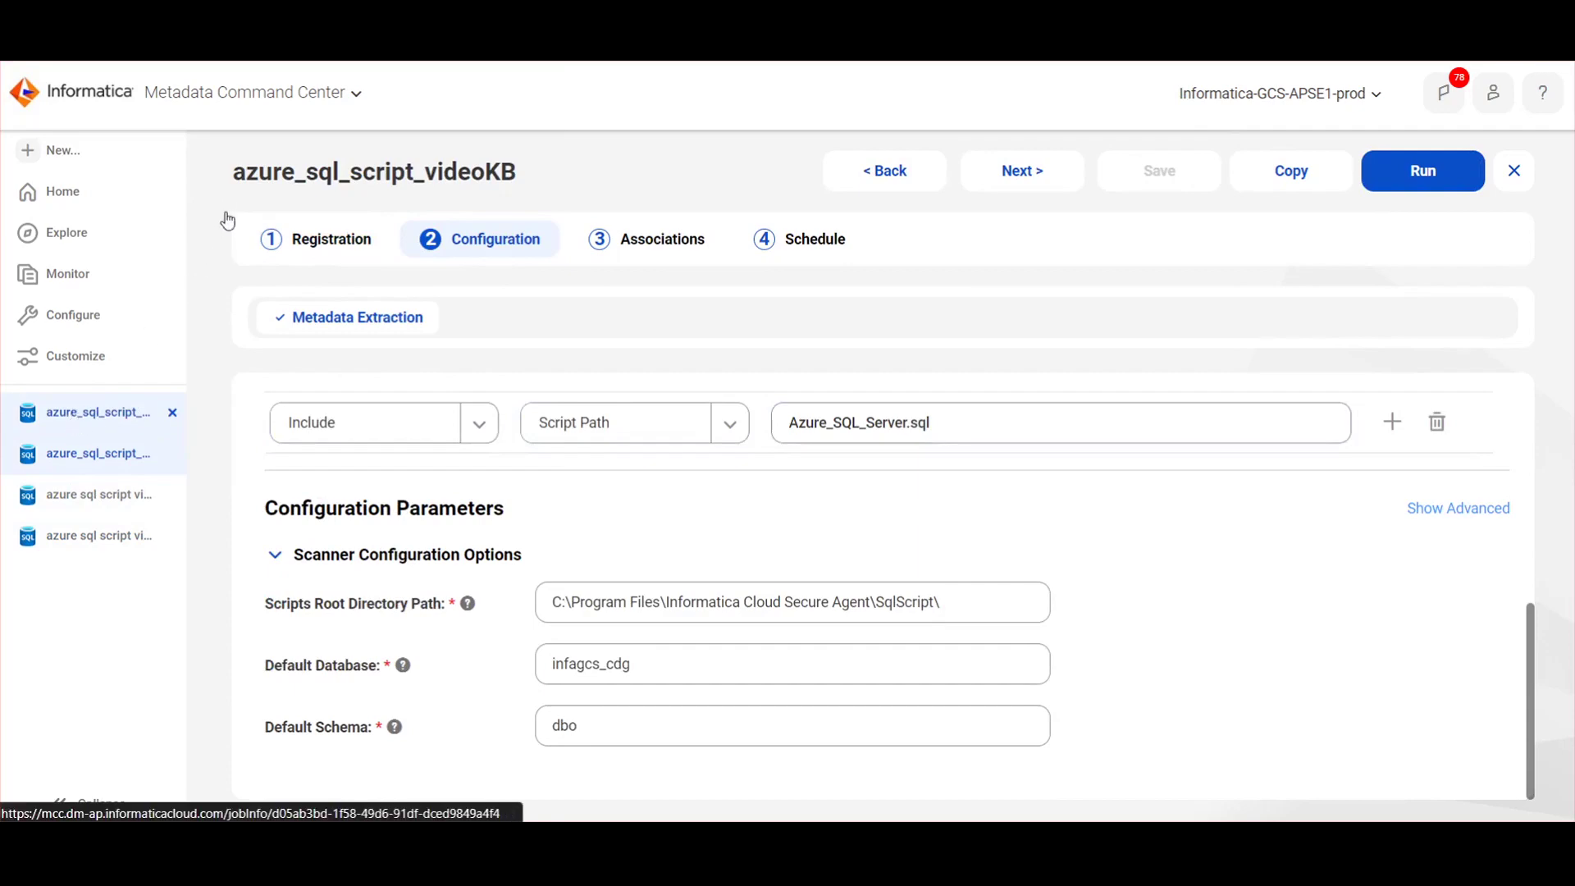
pyautogui.moveTo(229, 223); pyautogui.dragTo(519, 215)
pyautogui.hotkey('ctrl', 'c')
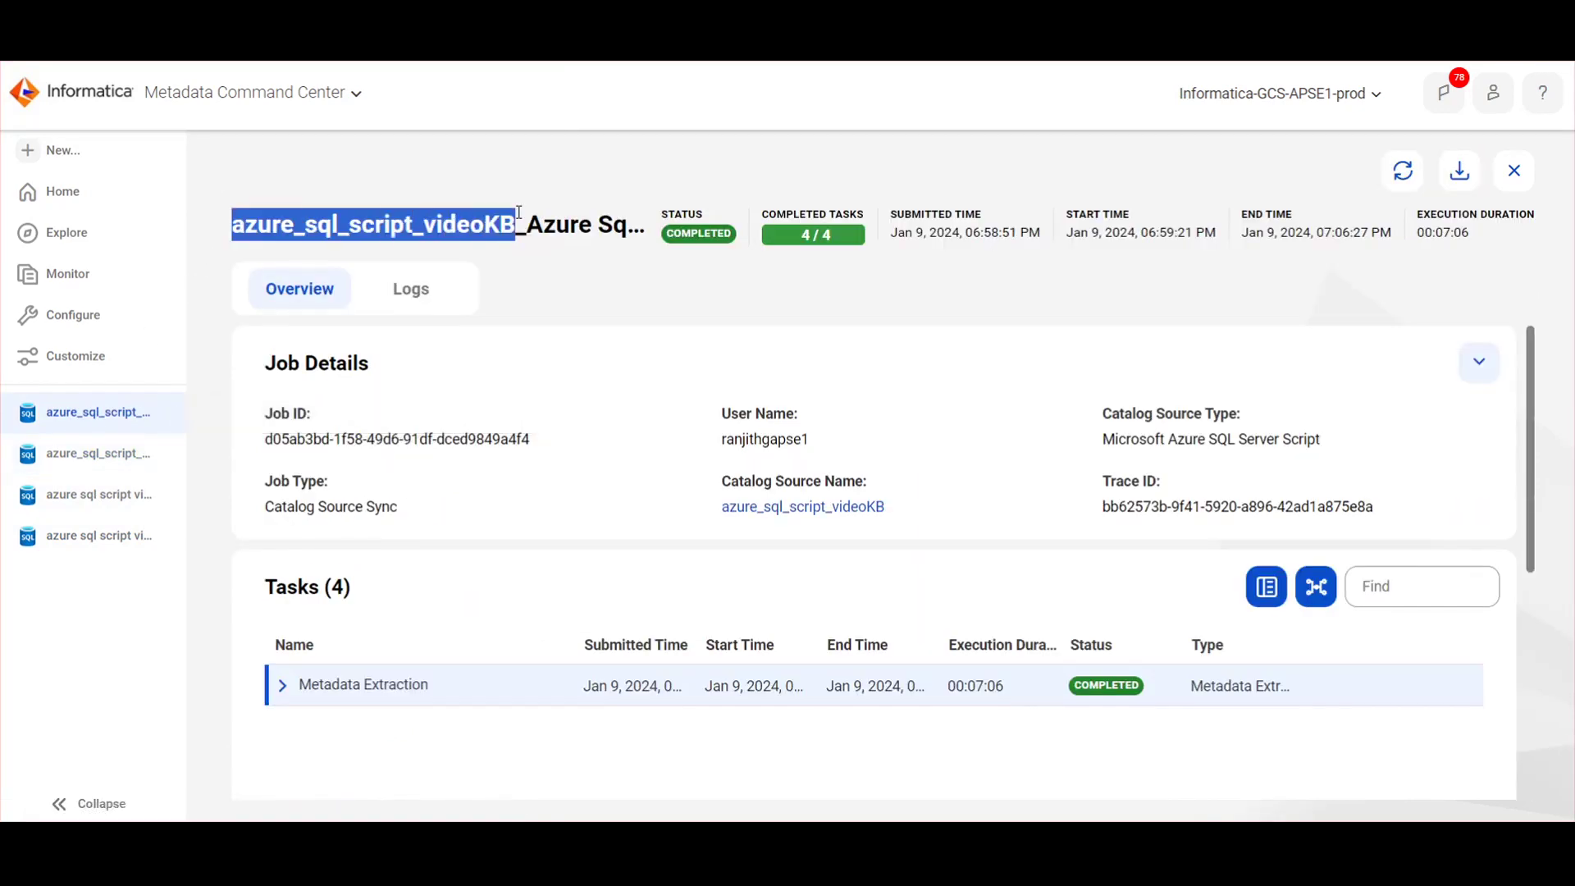
pyautogui.scroll(-5, 767, 543)
pyautogui.scroll(5, 768, 543)
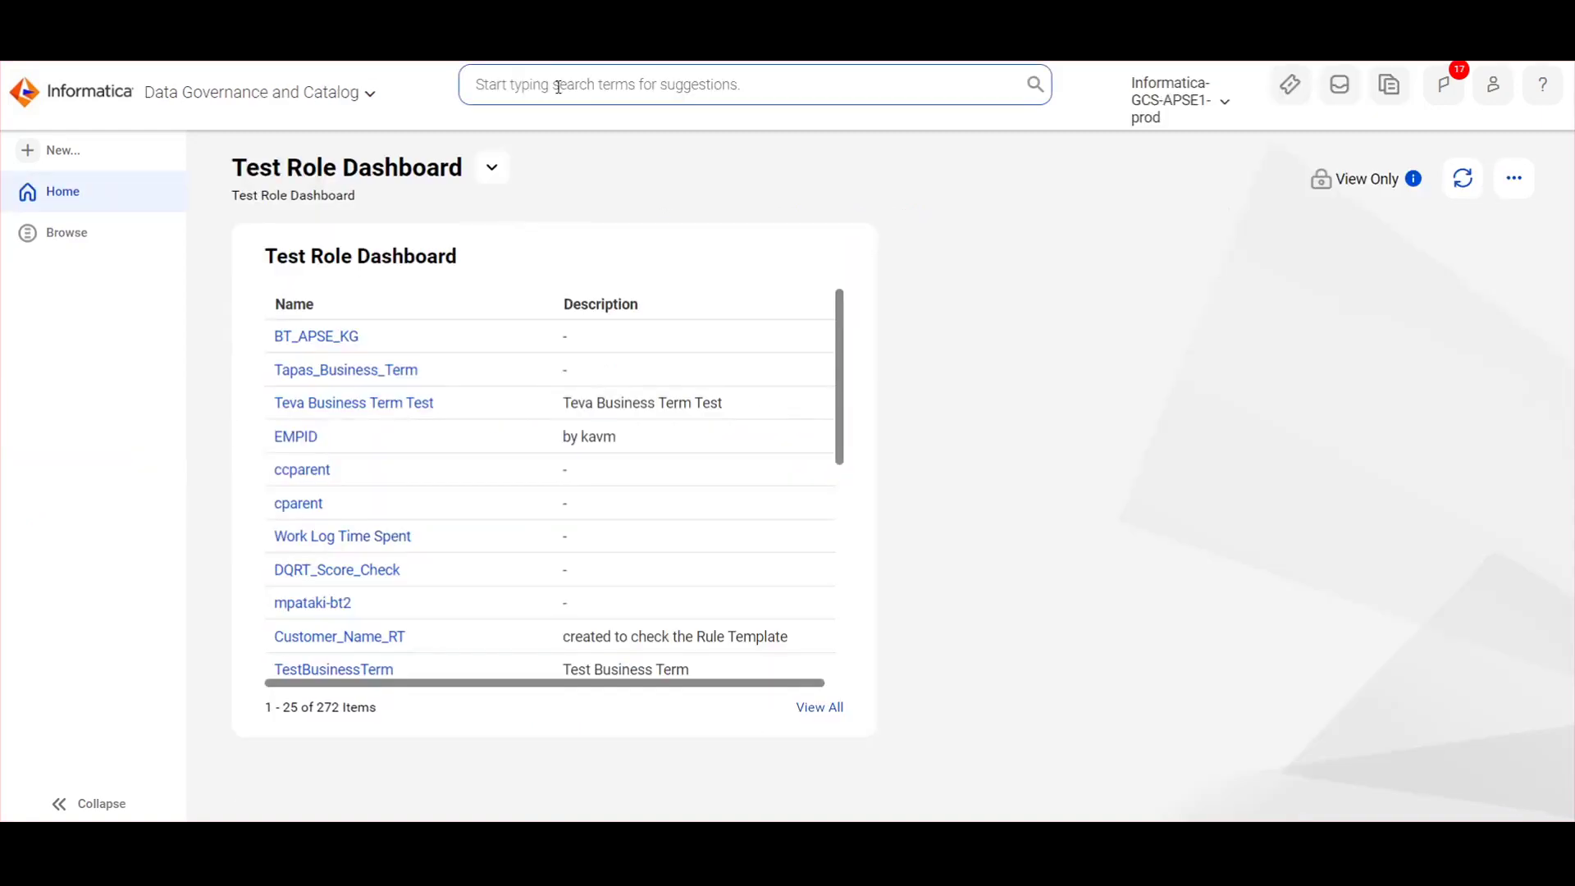
# Search the catalog for azure_sql_script_videoKB and open that catalog source.
pyautogui.click(557, 86)
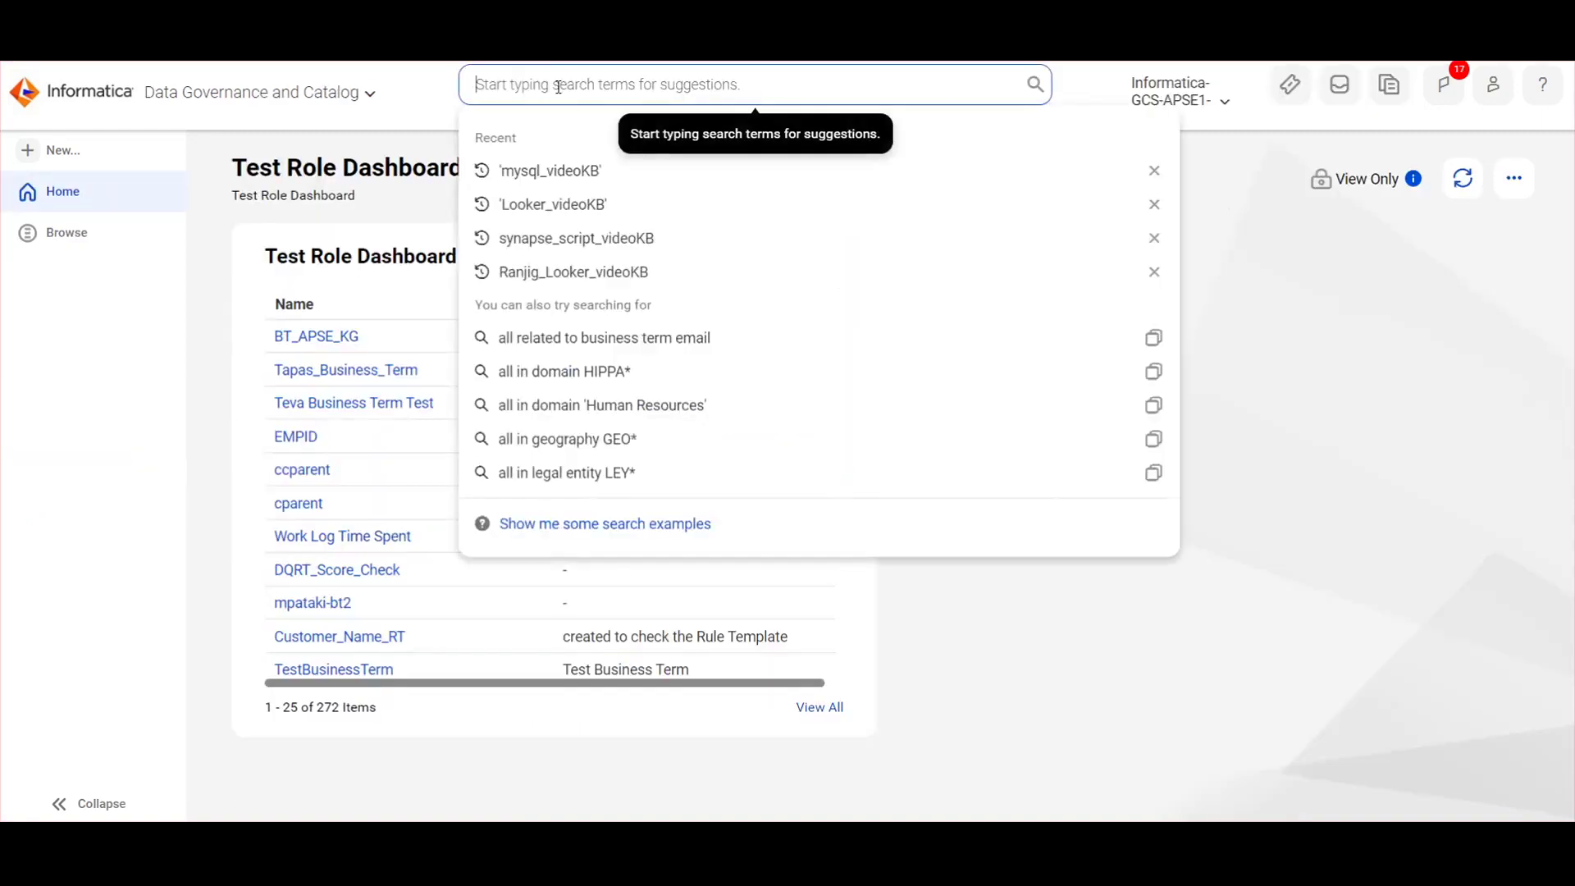
pyautogui.hotkey('ctrl', 'v')
pyautogui.press('Return')
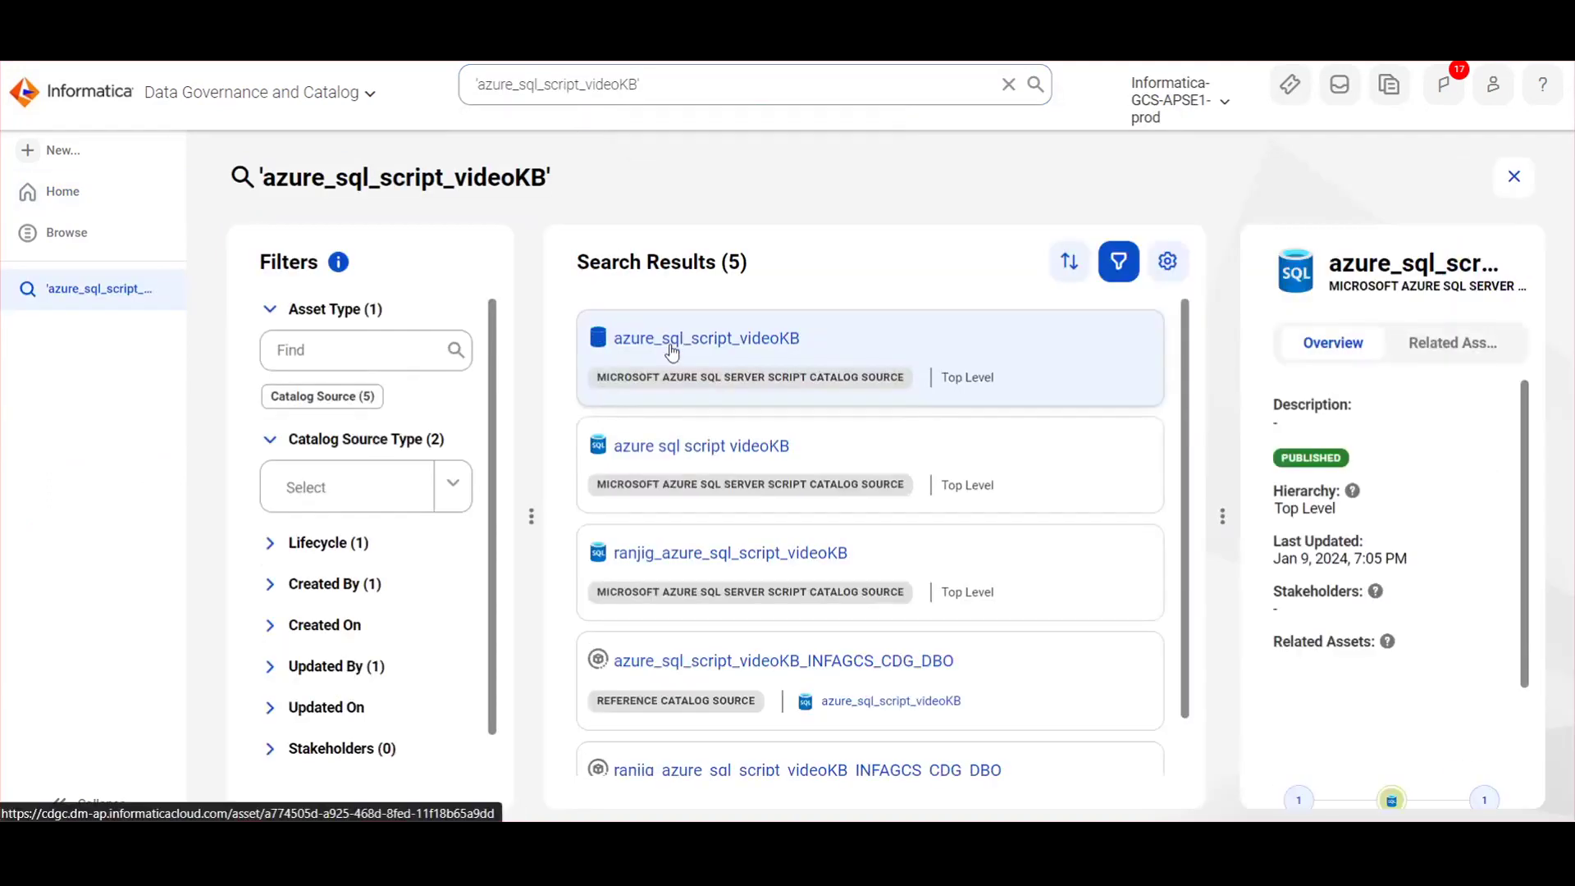
pyautogui.click(671, 351)
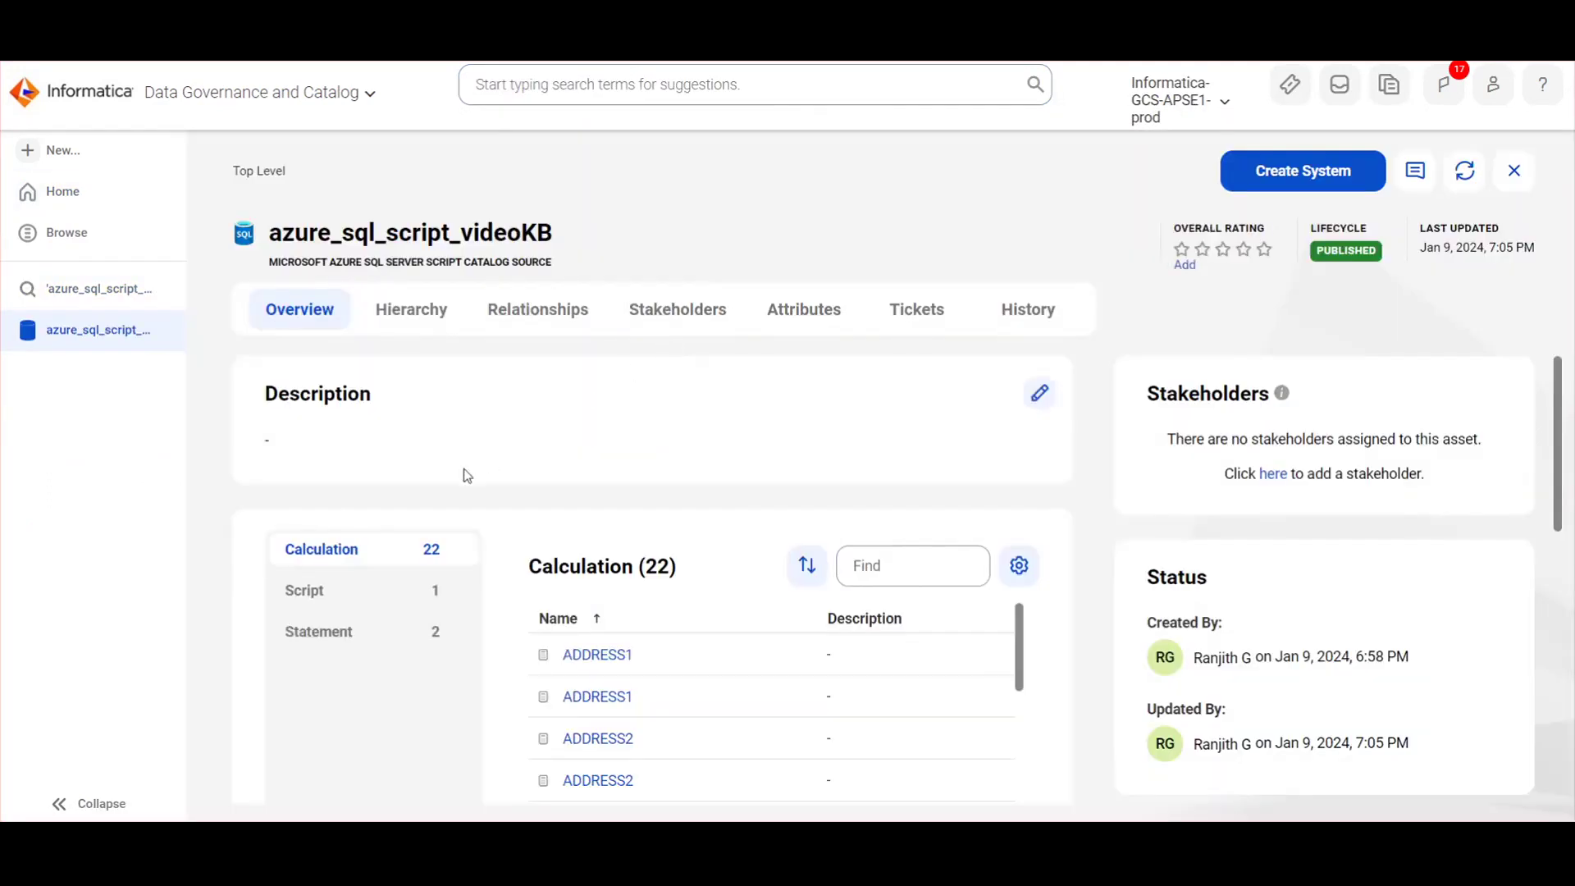
# Open the Azure_SQL_Server.sql script from its scripts and select the first statement.
pyautogui.scroll(-1, 467, 476)
pyautogui.scroll(-2, 623, 590)
pyautogui.click(382, 501)
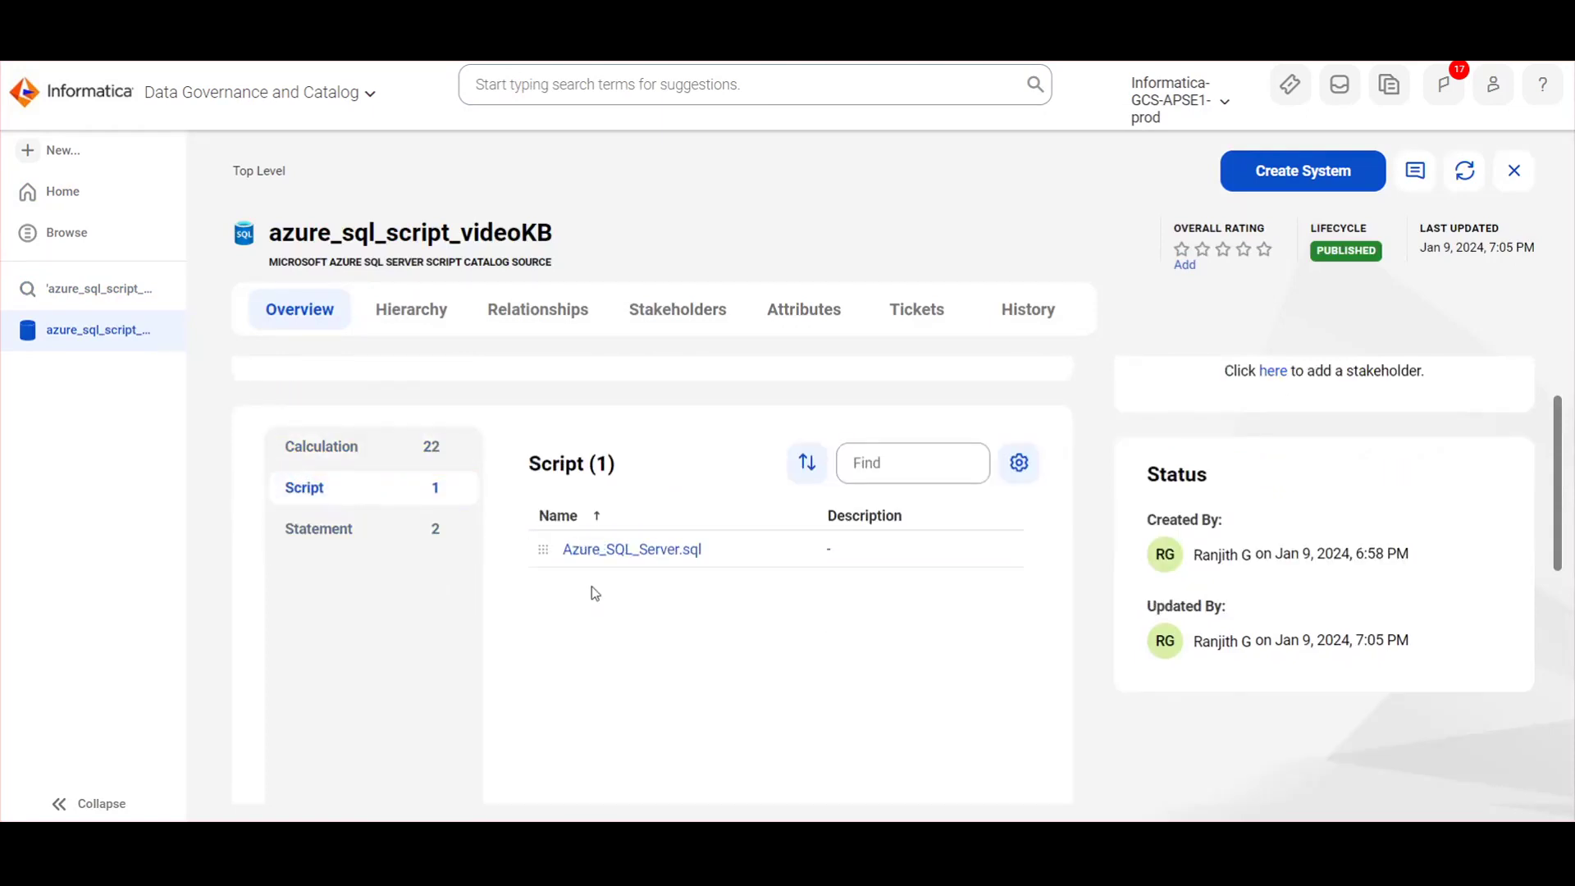
pyautogui.click(579, 551)
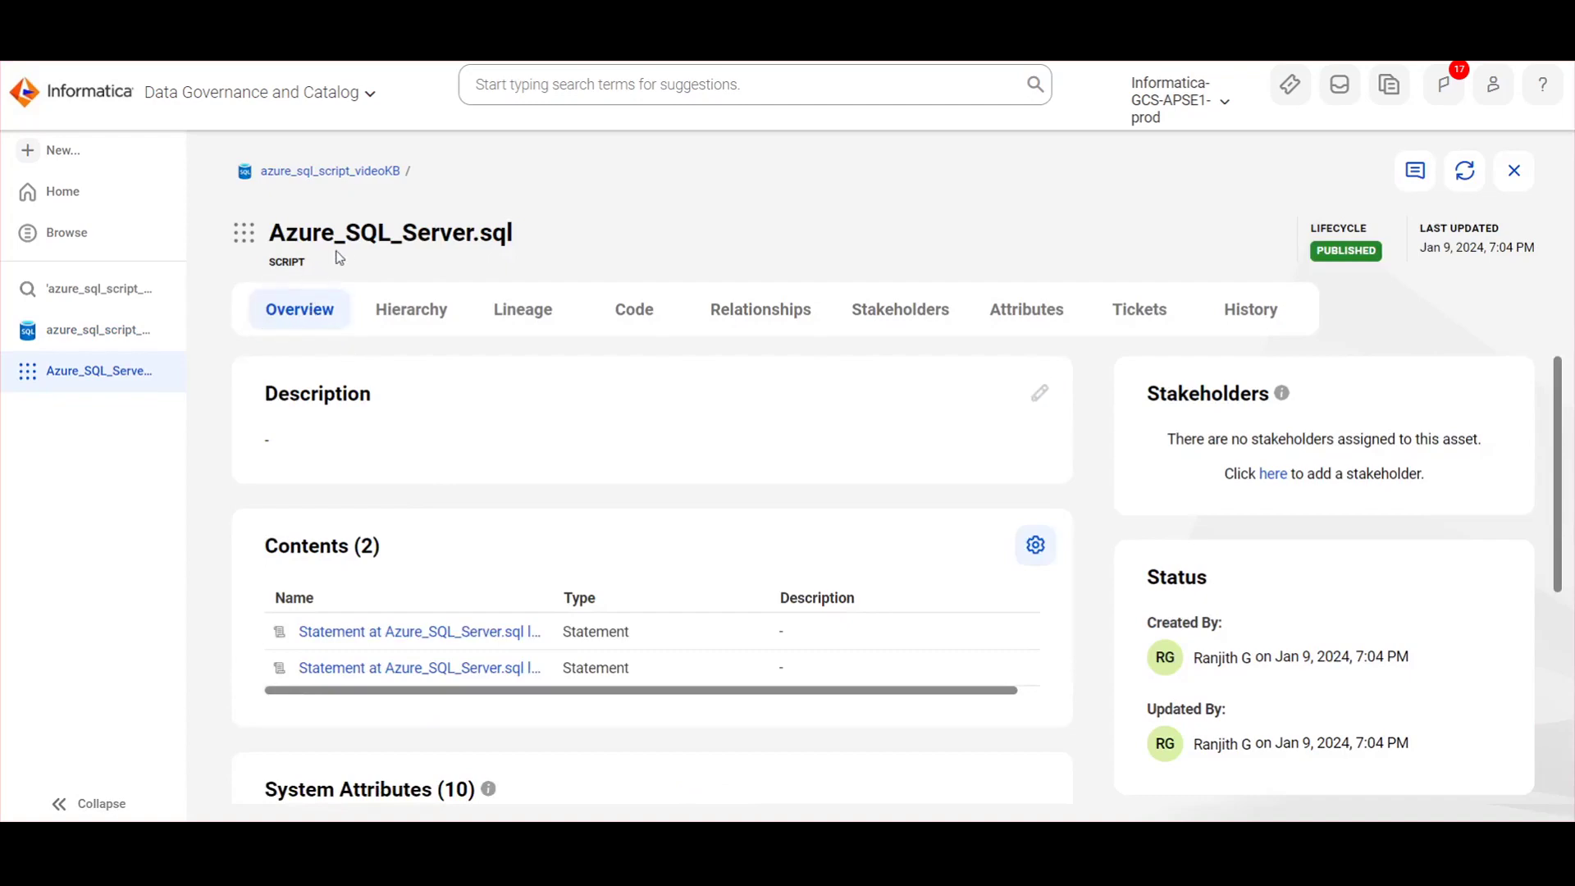
pyautogui.scroll(-3, 489, 508)
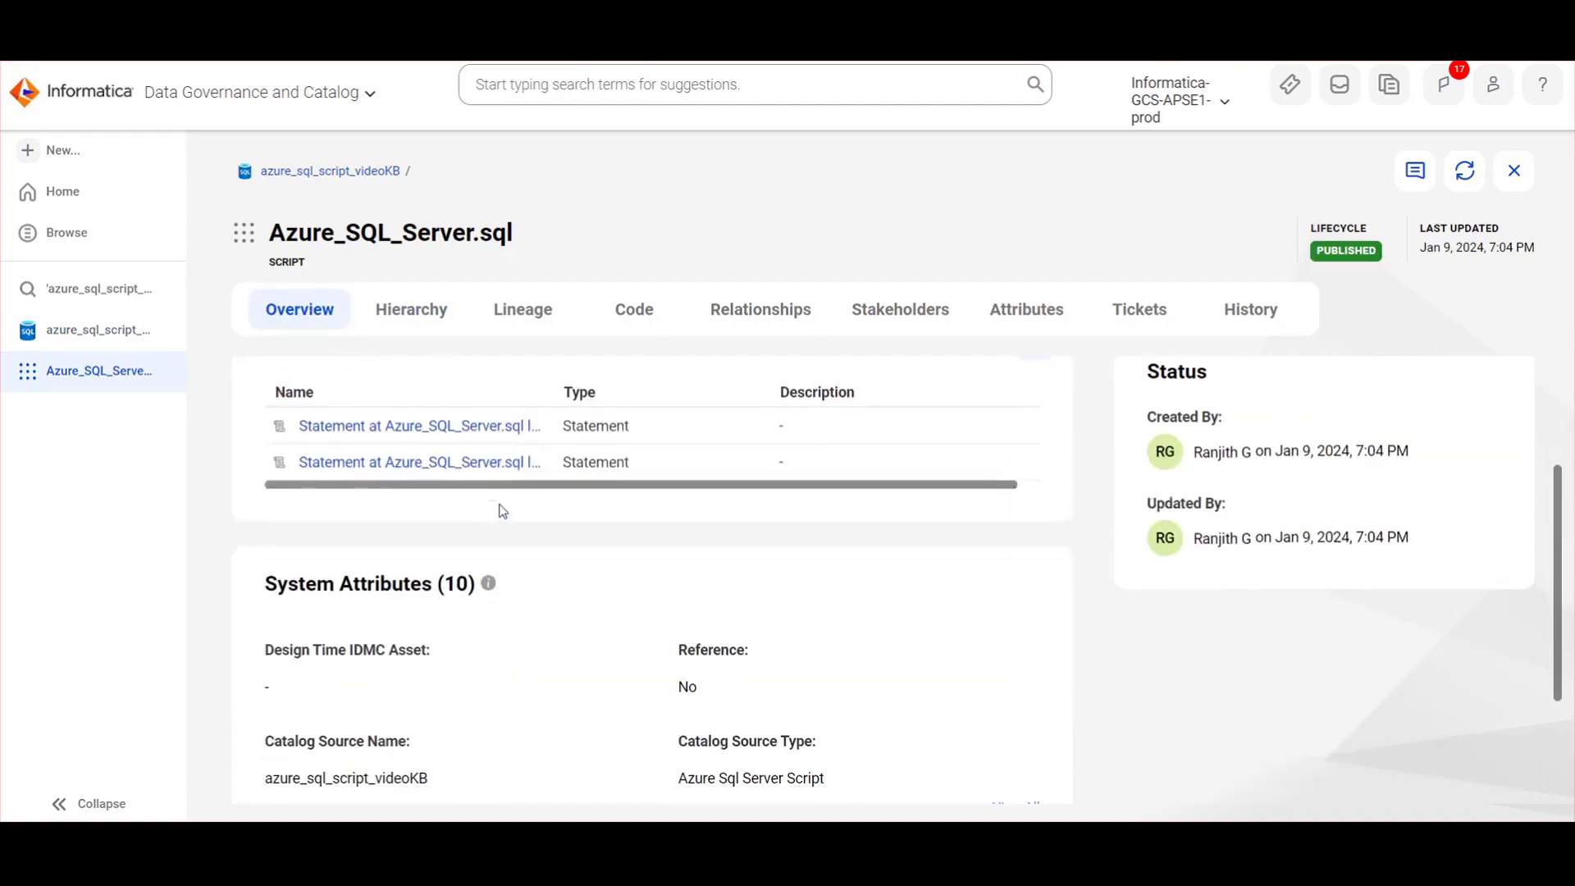
pyautogui.click(406, 429)
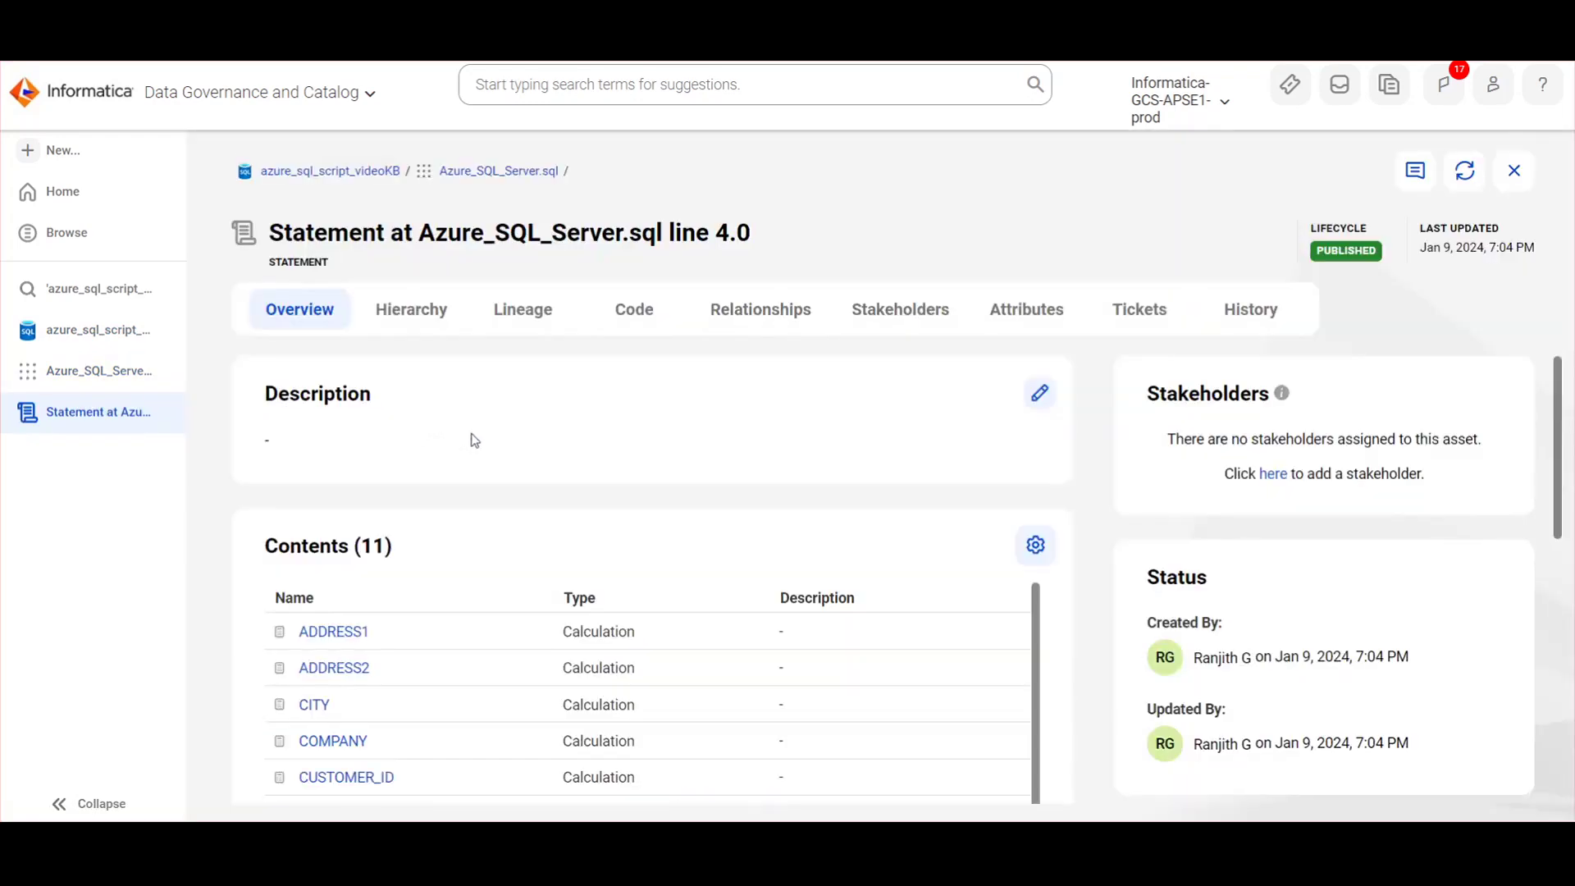
# View the statement's SQL and its CUSTOMERS to CUSTOMERS_new lineage, inspecting CUSTOMERS_new.
pyautogui.click(652, 328)
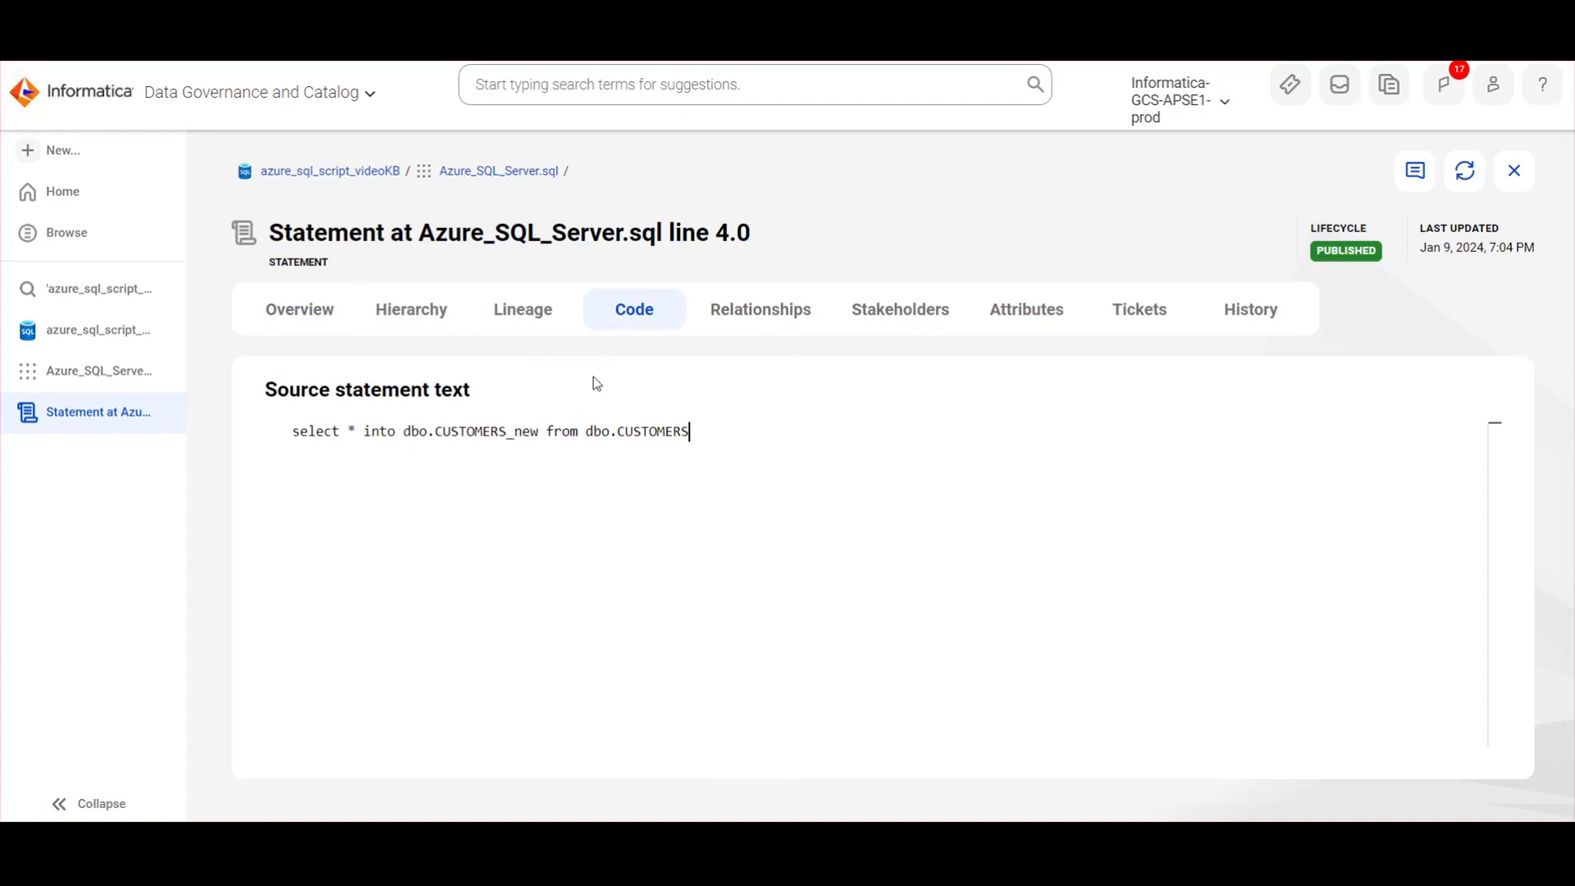
pyautogui.click(519, 327)
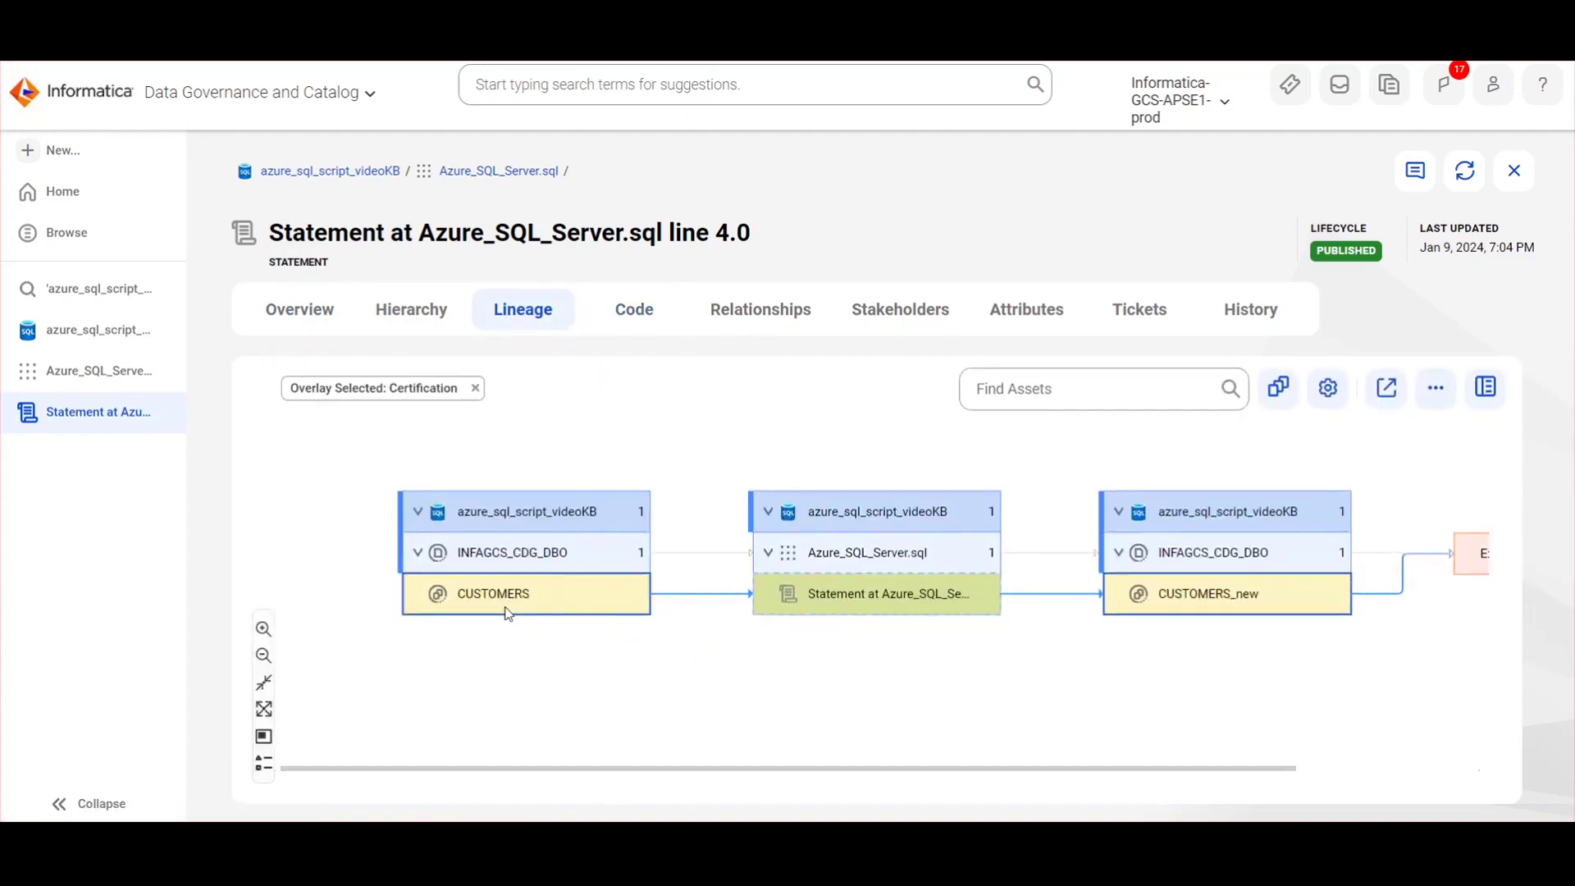
pyautogui.click(1233, 606)
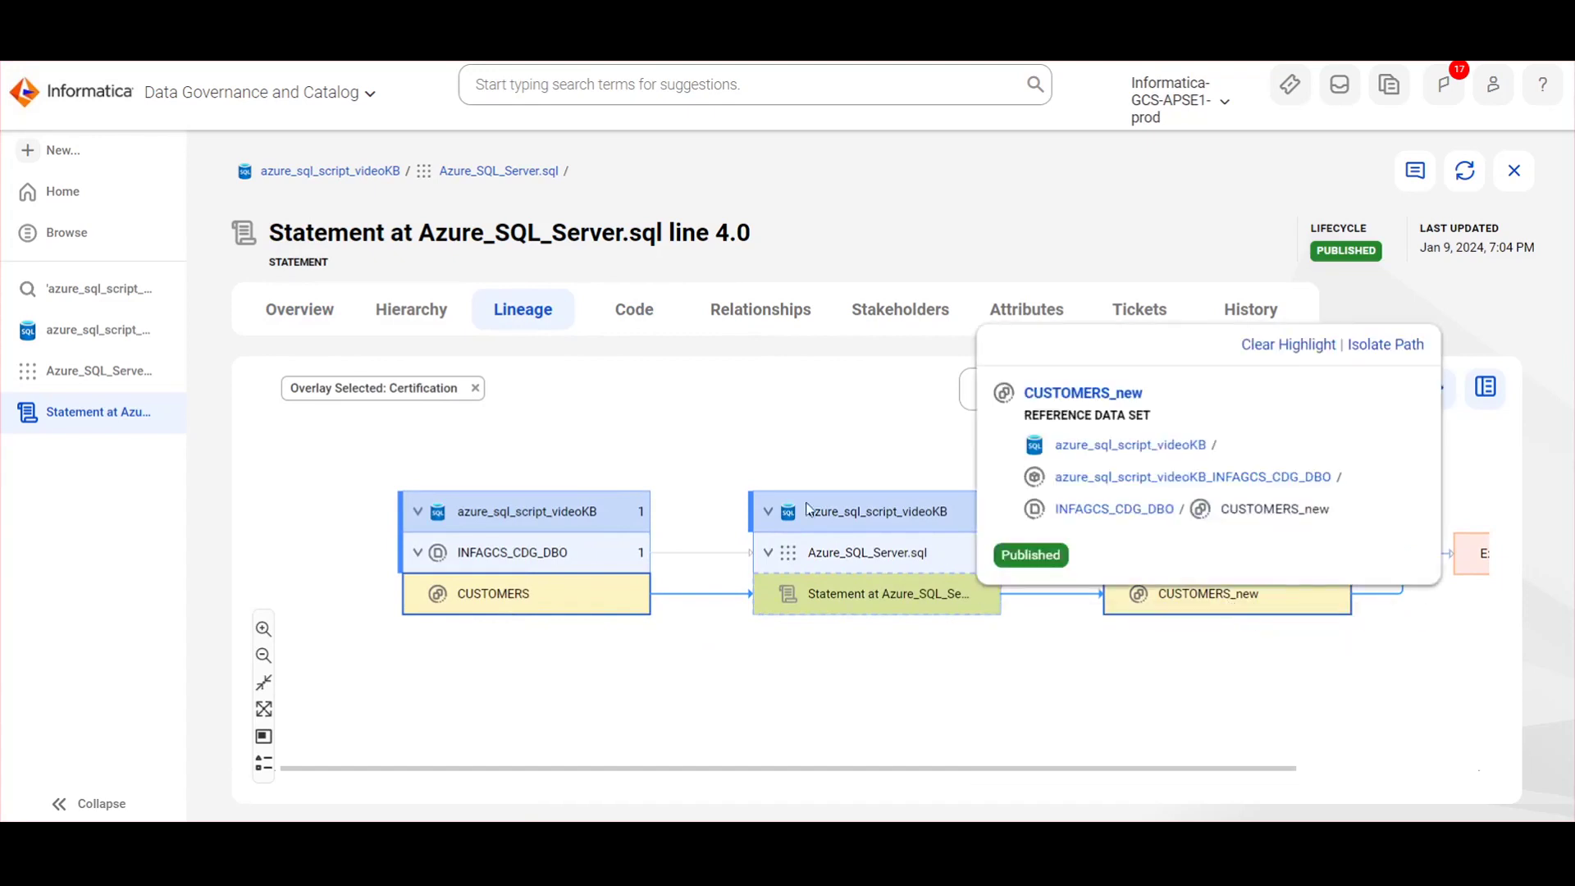
# Recheck the SQL text, then list the 13 related assets in table view.
pyautogui.click(633, 328)
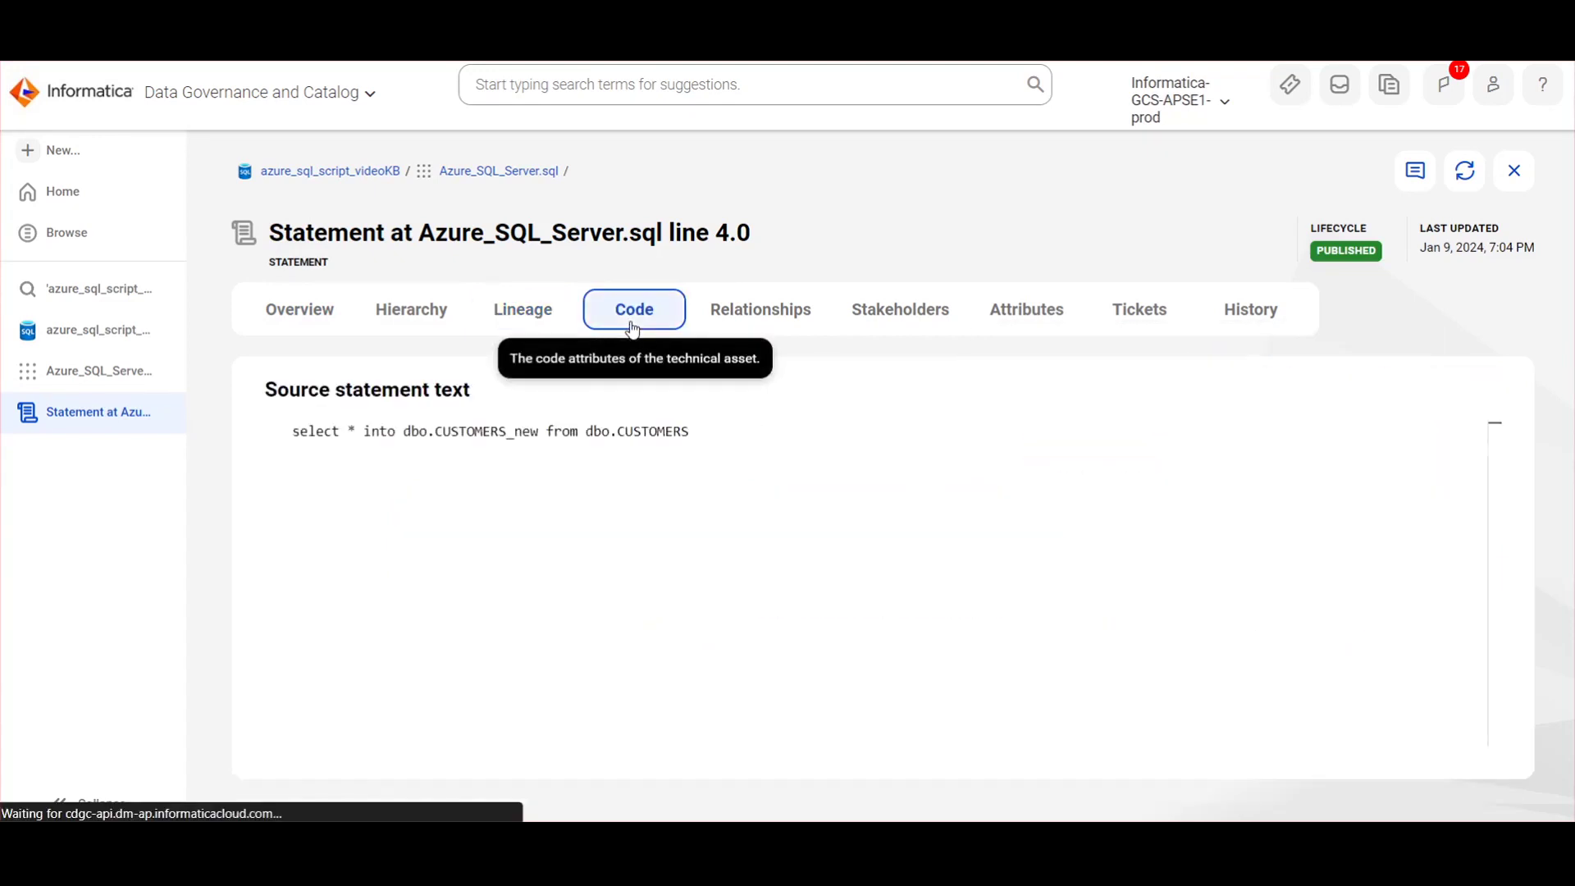
pyautogui.moveTo(689, 431); pyautogui.dragTo(292, 432)
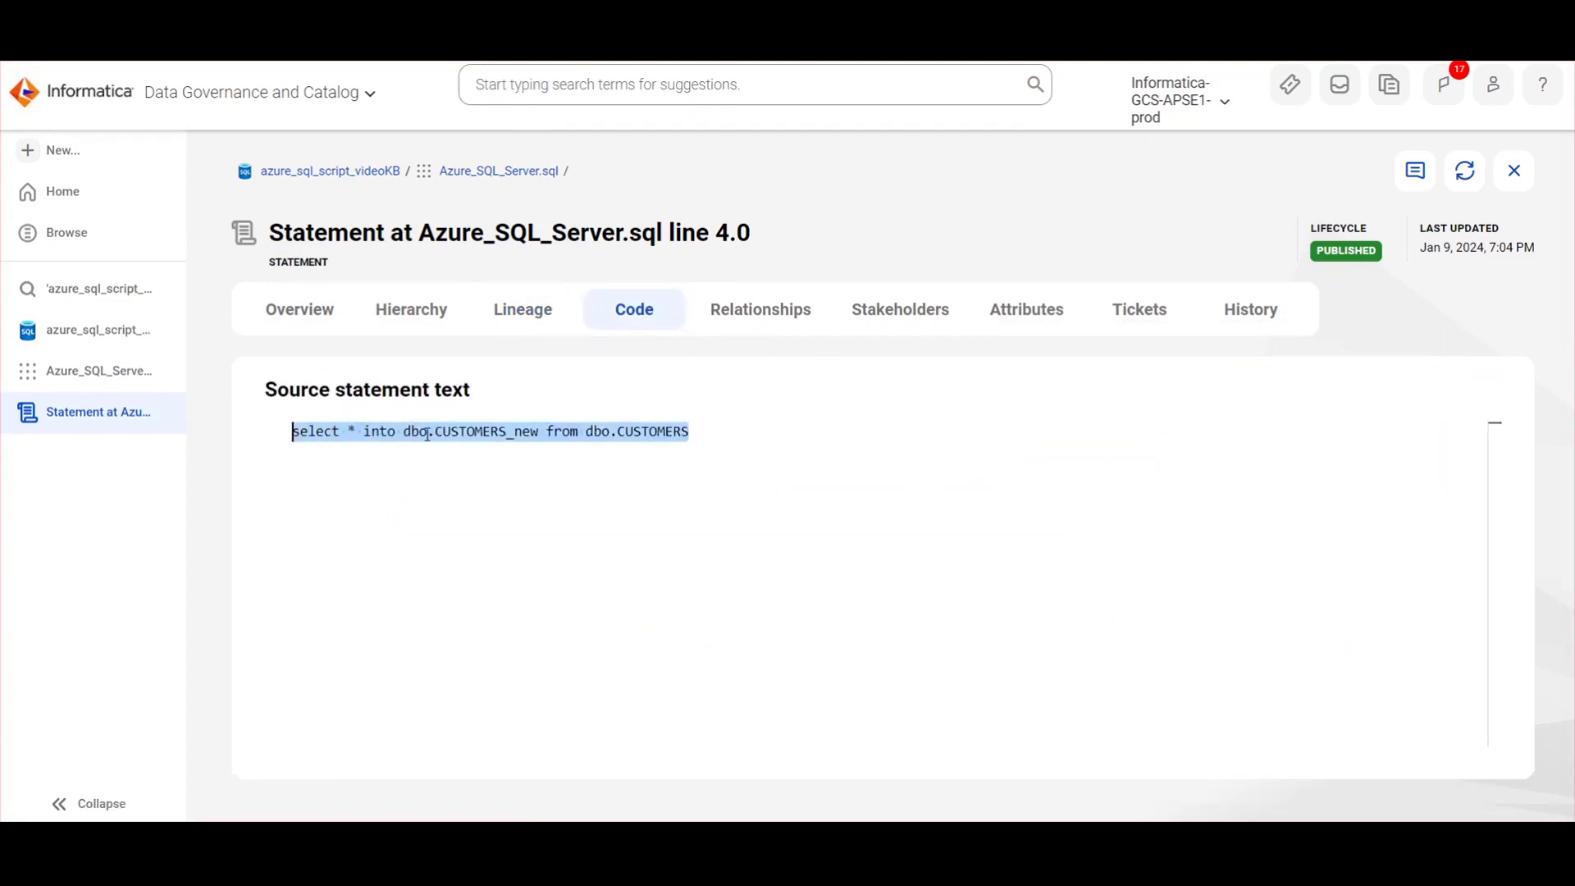
pyautogui.click(788, 472)
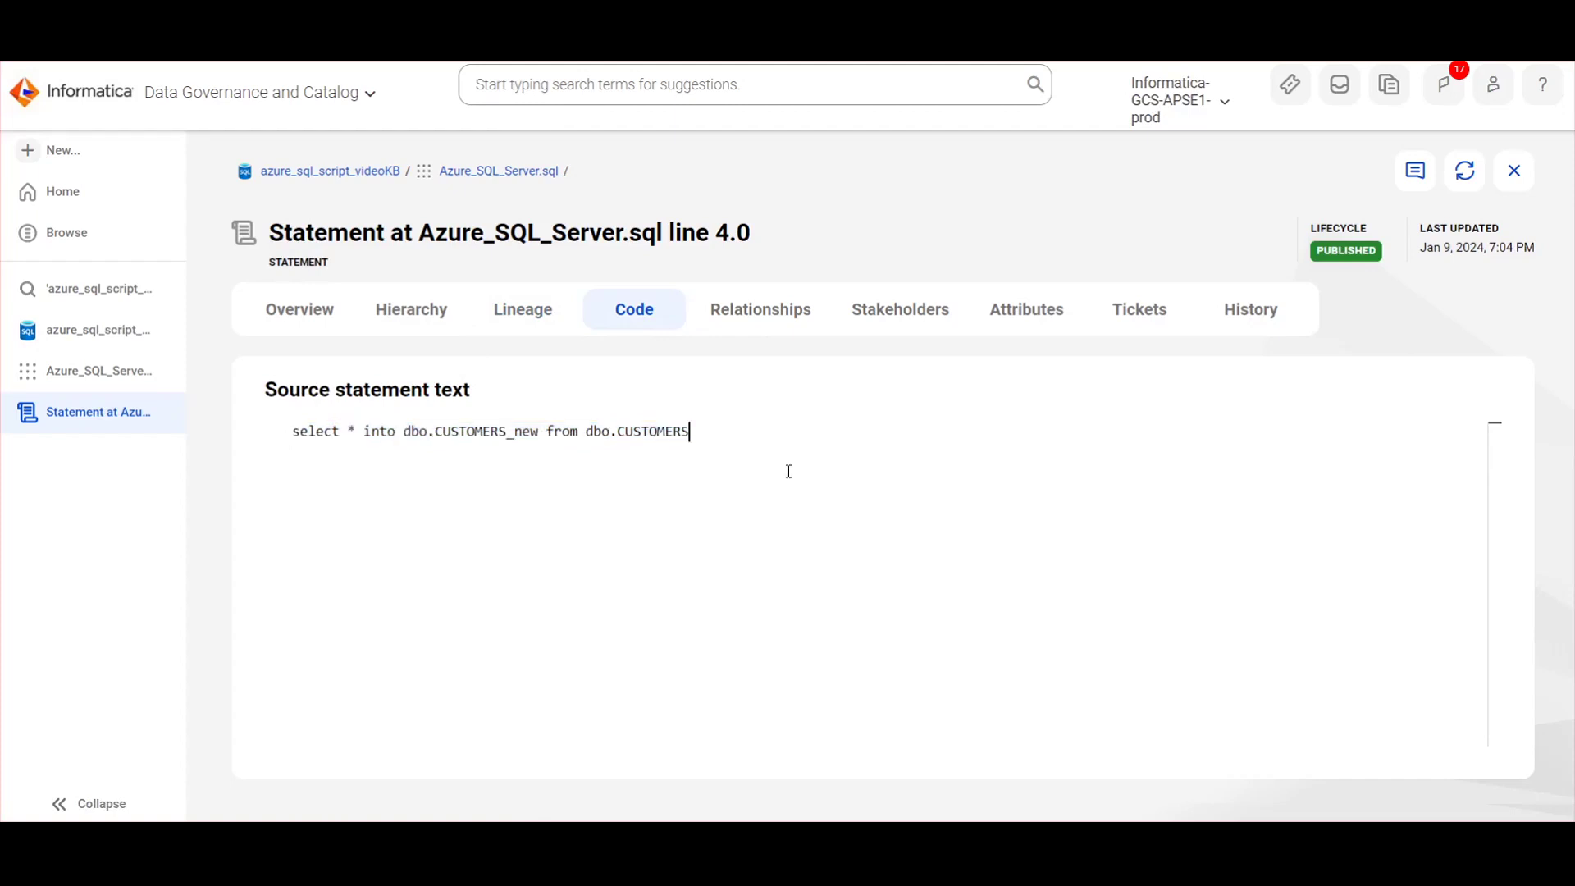
pyautogui.click(760, 323)
pyautogui.click(928, 391)
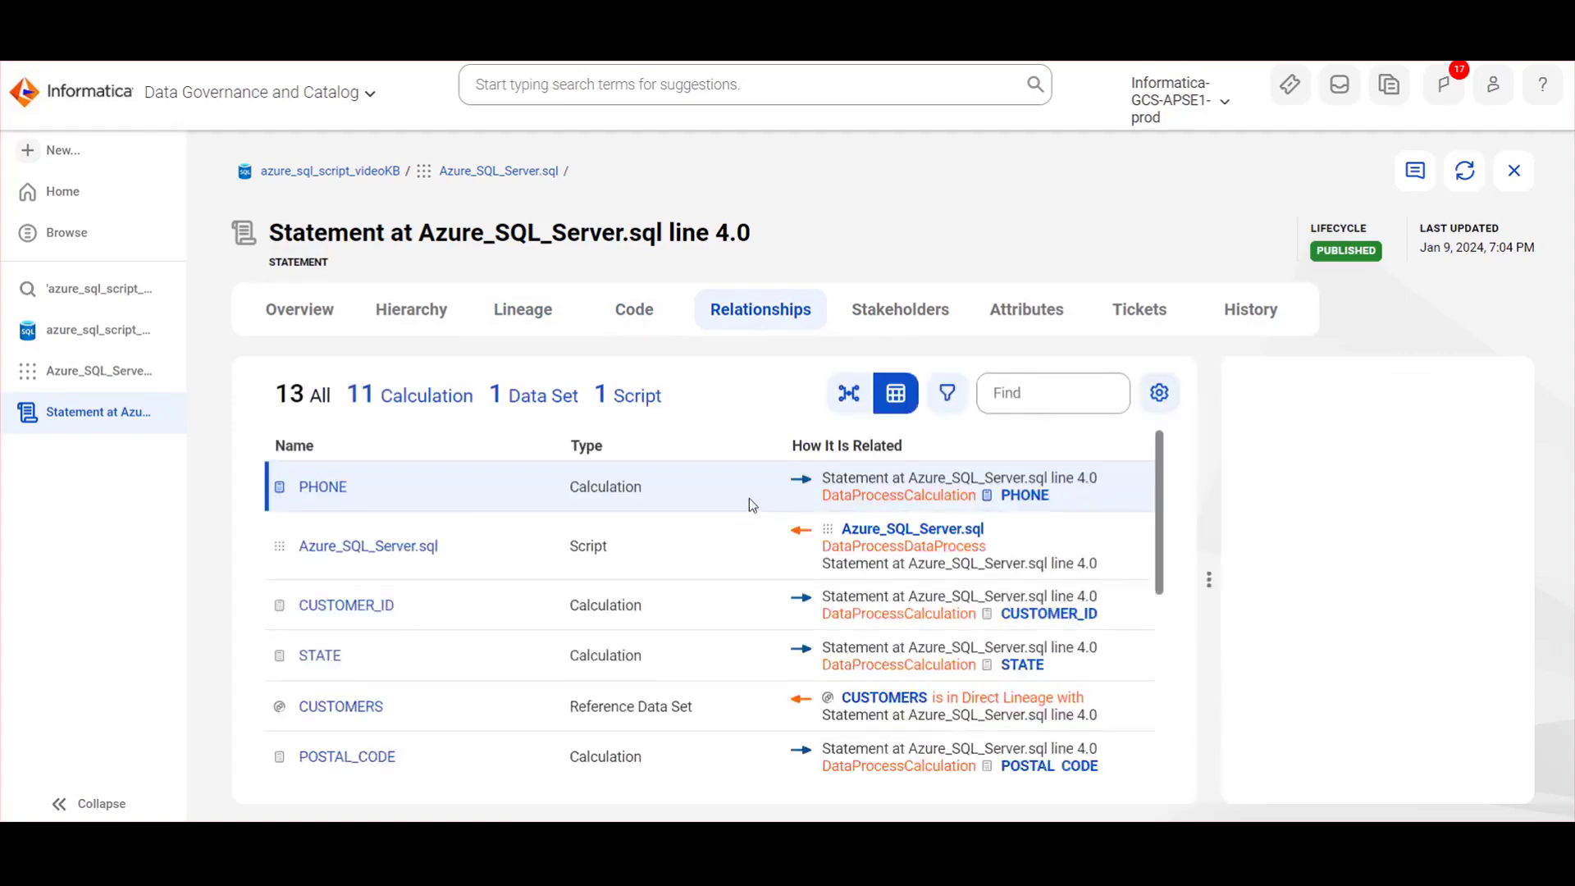